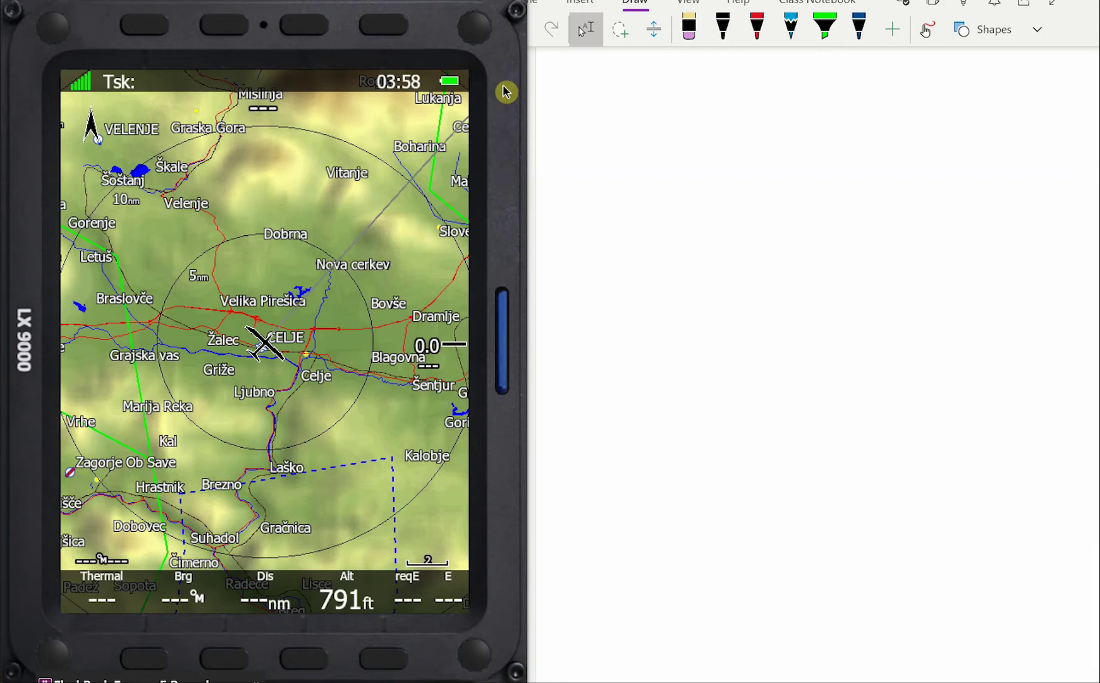
Open the QNH and RES setup page and set Safety Mc to +5.0 kts
{"action": "left_click", "coordinate": [486, 34]}
{"action": "left_click", "coordinate": [486, 33]}
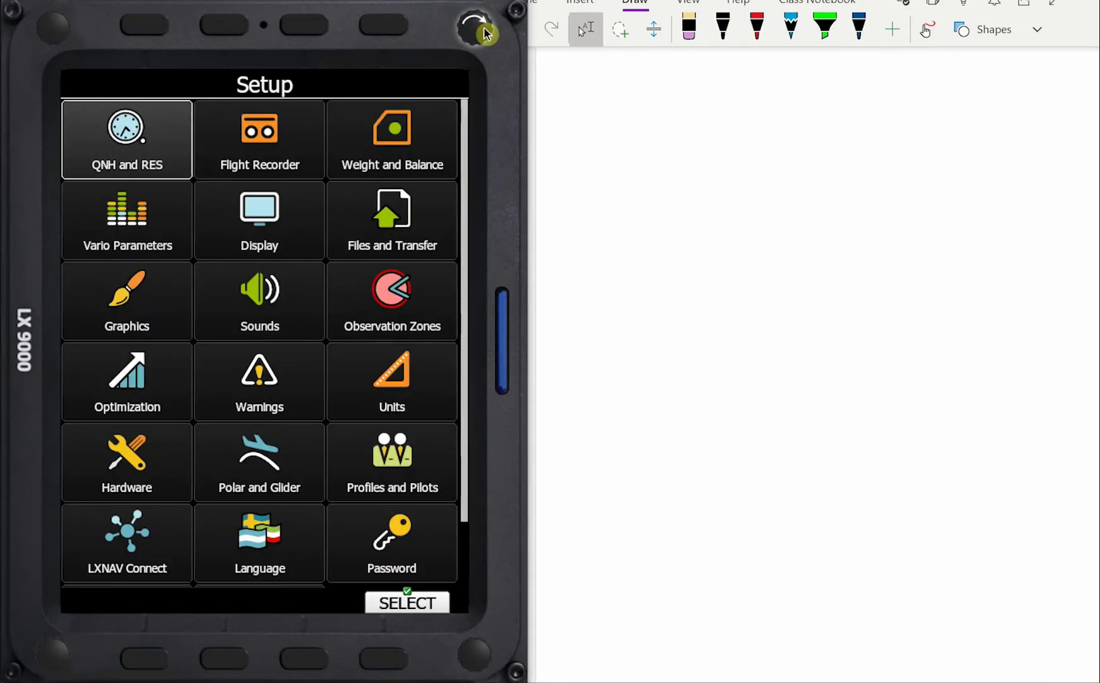
{"action": "left_click", "coordinate": [90, 157]}
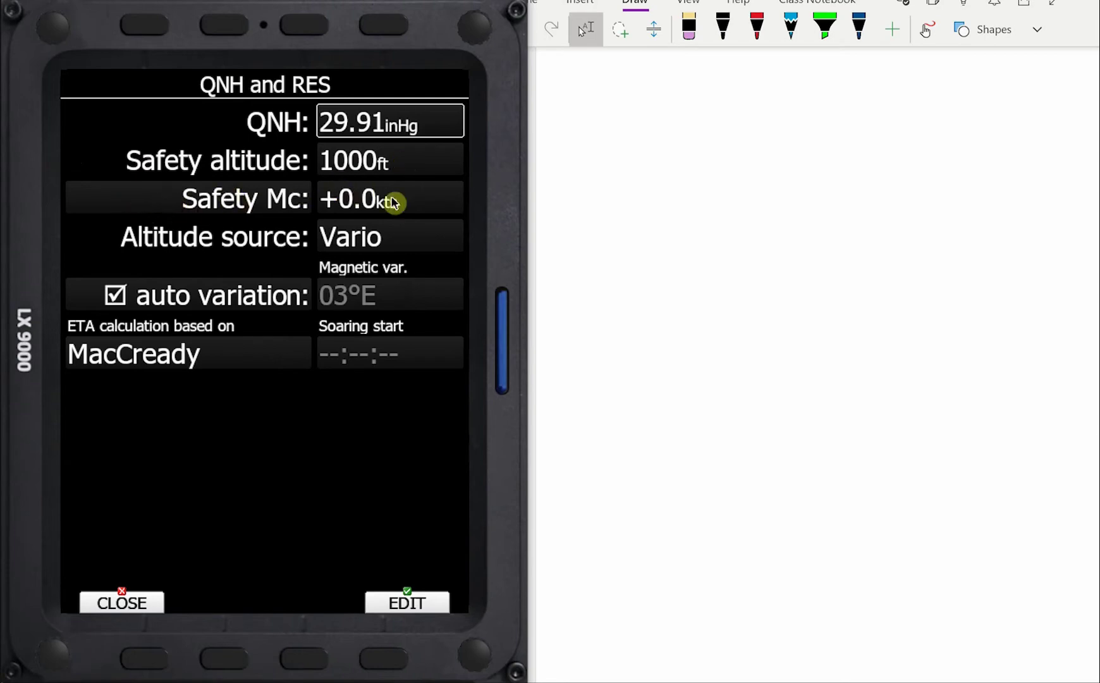
{"action": "left_click", "coordinate": [412, 201]}
{"action": "scroll", "coordinate": [413, 201], "scroll_direction": "up", "scroll_amount": 20}
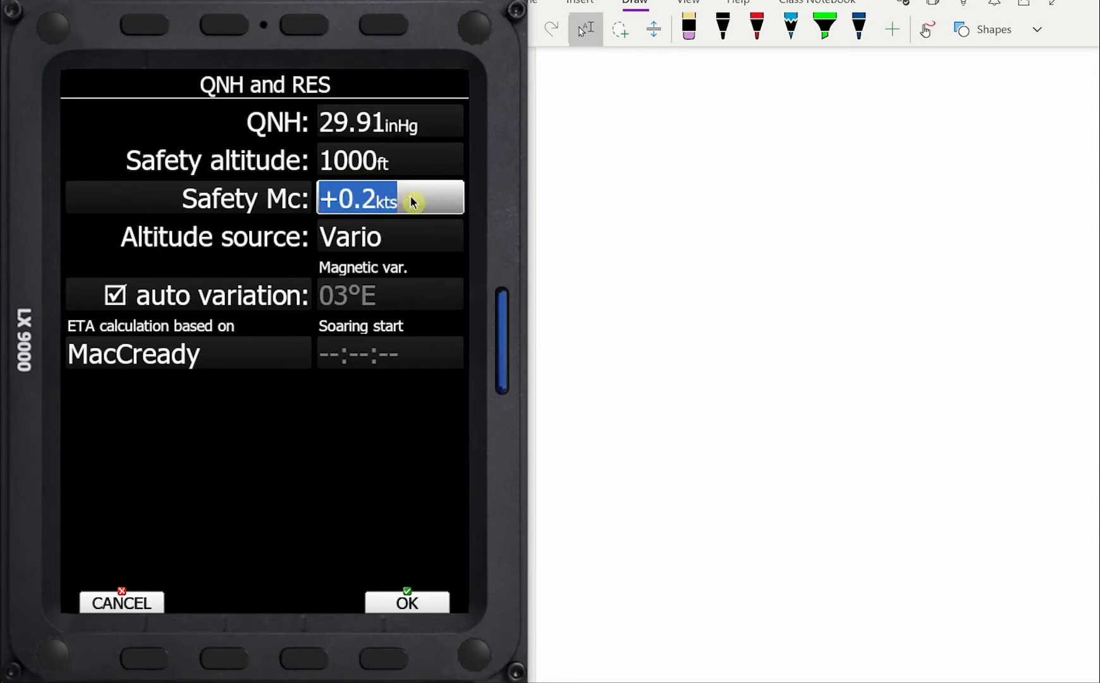
{"action": "scroll", "coordinate": [412, 201], "scroll_direction": "up", "scroll_amount": 4}
{"action": "scroll", "coordinate": [413, 201], "scroll_direction": "down", "scroll_amount": 2}
On the OneNote page, draw graph axes in black and label the vertical one ALT and the horizontal one DIST
{"action": "mouse_move", "coordinate": [601, 81]}
{"action": "left_mouse_down"}
{"action": "mouse_move", "coordinate": [636, 385]}
{"action": "mouse_move", "coordinate": [1054, 384]}
{"action": "left_mouse_up"}
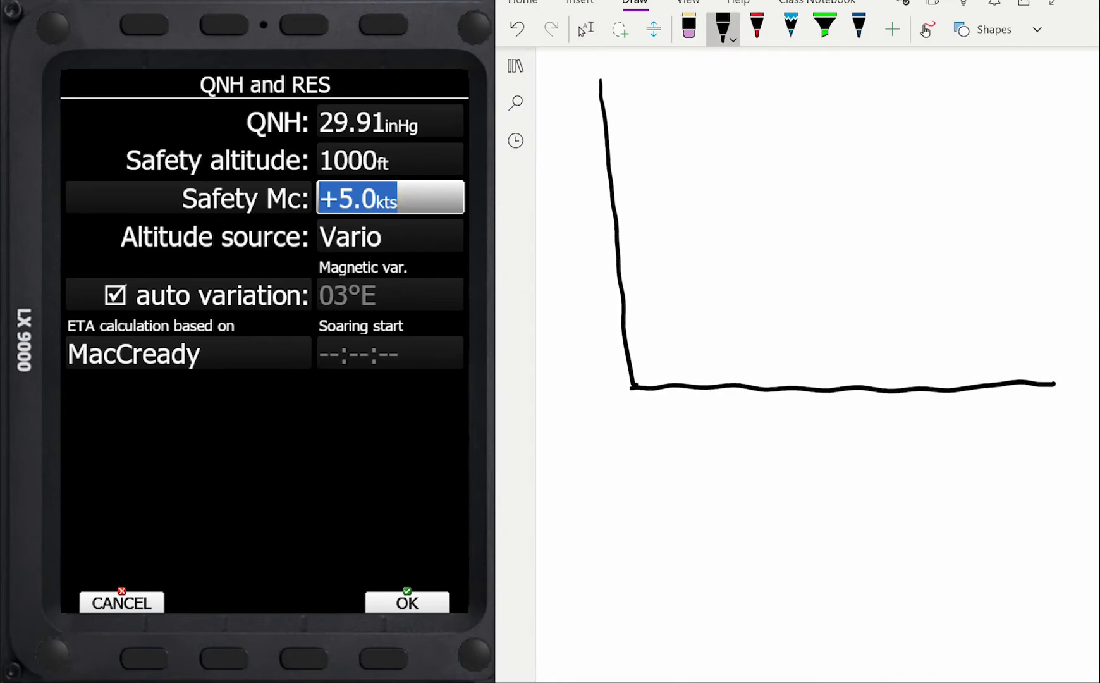
{"action": "mouse_move", "coordinate": [545, 232]}
{"action": "left_mouse_down"}
{"action": "mouse_move", "coordinate": [555, 213]}
{"action": "mouse_move", "coordinate": [583, 212]}
{"action": "left_mouse_up"}
{"action": "left_click_drag", "start_coordinate": [560, 215], "coordinate": [590, 207]}
{"action": "left_click_drag", "start_coordinate": [767, 403], "coordinate": [766, 424]}
{"action": "left_click_drag", "start_coordinate": [790, 405], "coordinate": [791, 424]}
{"action": "mouse_move", "coordinate": [809, 407]}
{"action": "left_mouse_down"}
{"action": "mouse_move", "coordinate": [798, 424]}
{"action": "mouse_move", "coordinate": [829, 403]}
{"action": "left_mouse_up"}
{"action": "left_click_drag", "start_coordinate": [817, 407], "coordinate": [814, 425]}
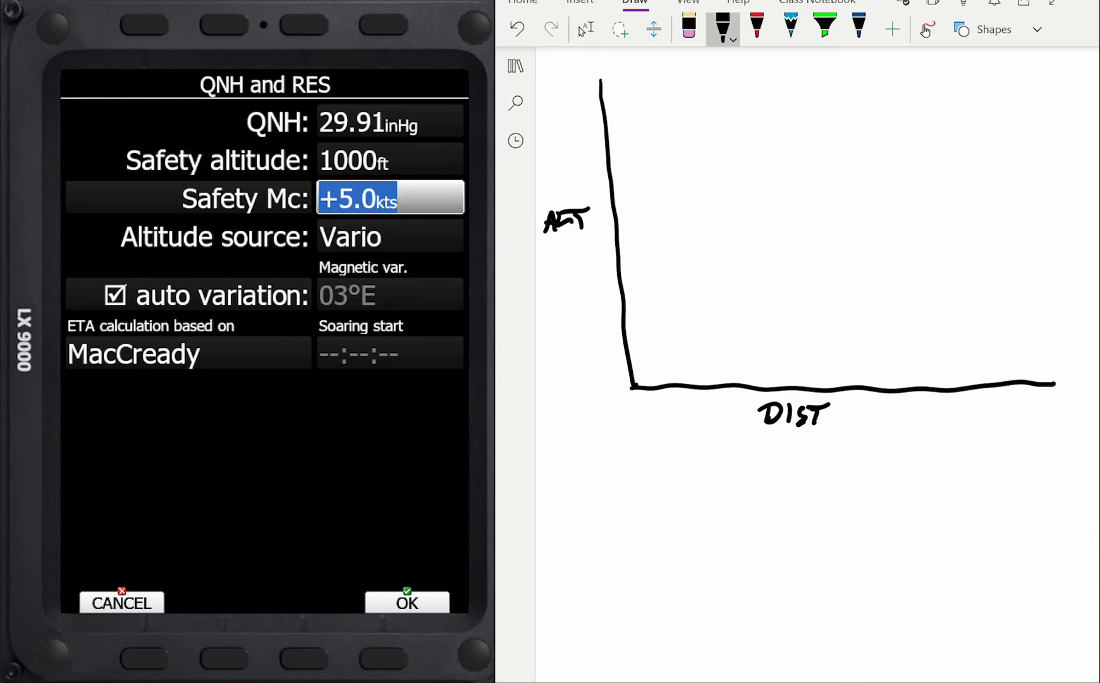
Draw a terrain profile along the distance axis, with crosses on and above the far peak joined by a vertical line
{"action": "mouse_move", "coordinate": [633, 366]}
{"action": "left_mouse_down"}
{"action": "mouse_move", "coordinate": [653, 354]}
{"action": "mouse_move", "coordinate": [802, 342]}
{"action": "mouse_move", "coordinate": [946, 342]}
{"action": "mouse_move", "coordinate": [1054, 382]}
{"action": "left_mouse_up"}
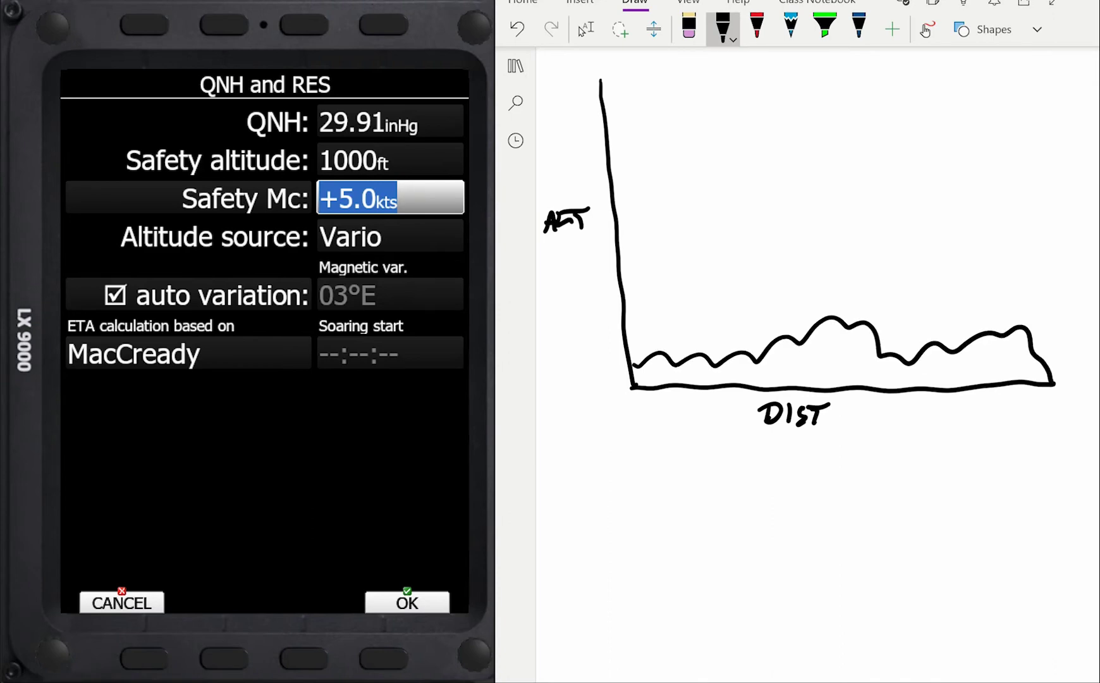
{"action": "left_click_drag", "start_coordinate": [1026, 315], "coordinate": [1012, 337]}
{"action": "left_click_drag", "start_coordinate": [1010, 321], "coordinate": [1029, 340]}
{"action": "mouse_move", "coordinate": [1007, 281]}
{"action": "left_mouse_down"}
{"action": "mouse_move", "coordinate": [1035, 278]}
{"action": "mouse_move", "coordinate": [1019, 323]}
{"action": "mouse_move", "coordinate": [1040, 328]}
{"action": "left_mouse_up"}
{"action": "left_click_drag", "start_coordinate": [1026, 261], "coordinate": [1012, 281]}
{"action": "left_click_drag", "start_coordinate": [1007, 266], "coordinate": [1016, 279]}
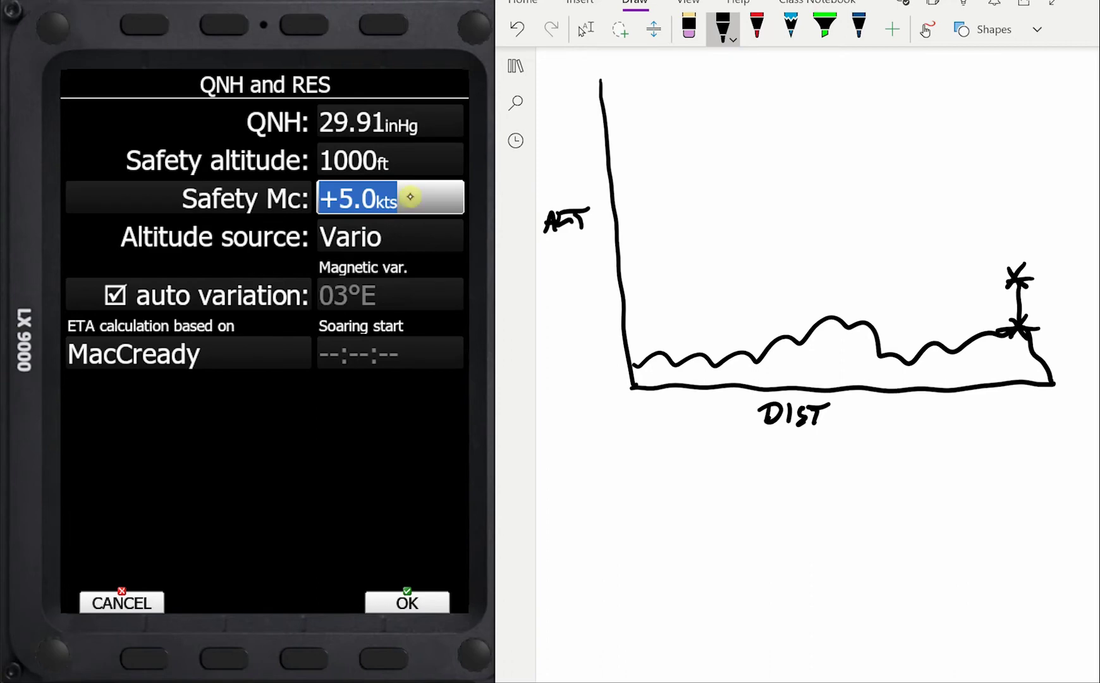
Draw two glide lines from the upper cross back toward the altitude axis, labelled MC=0 and MC=3, and open the Safety Mc label for editing
{"action": "left_click_drag", "start_coordinate": [1007, 280], "coordinate": [612, 200]}
{"action": "mouse_move", "coordinate": [716, 223]}
{"action": "left_mouse_down"}
{"action": "mouse_move", "coordinate": [720, 208]}
{"action": "mouse_move", "coordinate": [778, 231]}
{"action": "mouse_move", "coordinate": [789, 220]}
{"action": "left_mouse_up"}
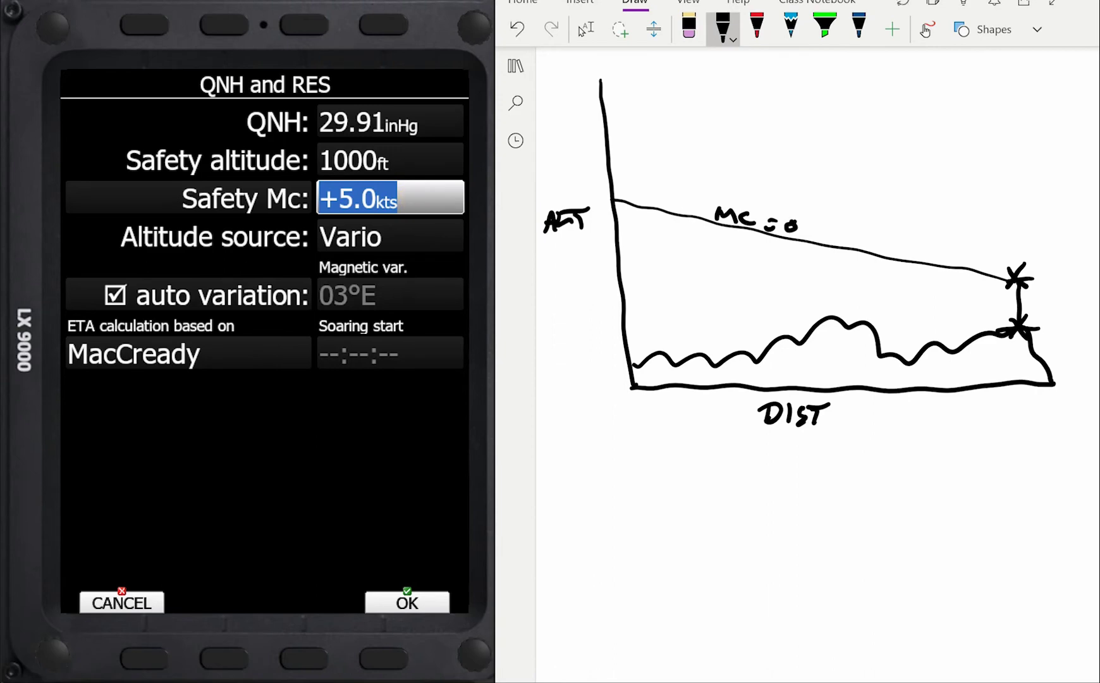
{"action": "left_click_drag", "start_coordinate": [1008, 272], "coordinate": [634, 163]}
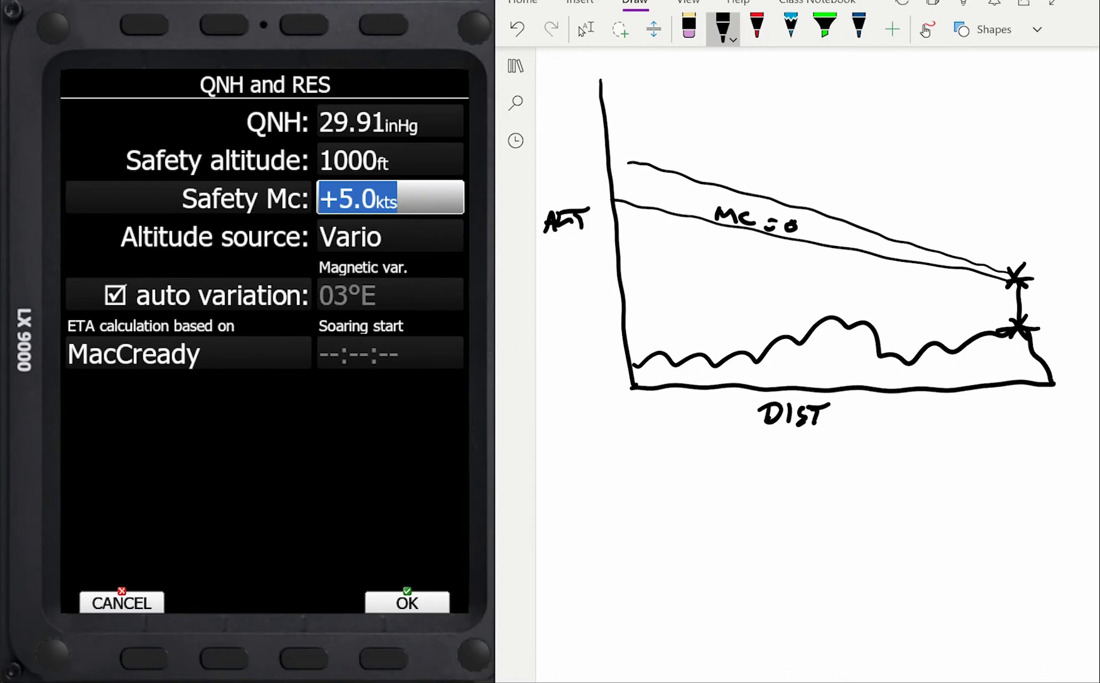
{"action": "mouse_move", "coordinate": [723, 187]}
{"action": "left_mouse_down"}
{"action": "mouse_move", "coordinate": [727, 176]}
{"action": "mouse_move", "coordinate": [749, 189]}
{"action": "mouse_move", "coordinate": [778, 183]}
{"action": "left_mouse_up"}
{"action": "left_click_drag", "start_coordinate": [768, 193], "coordinate": [787, 199]}
{"action": "left_click", "coordinate": [144, 213]}
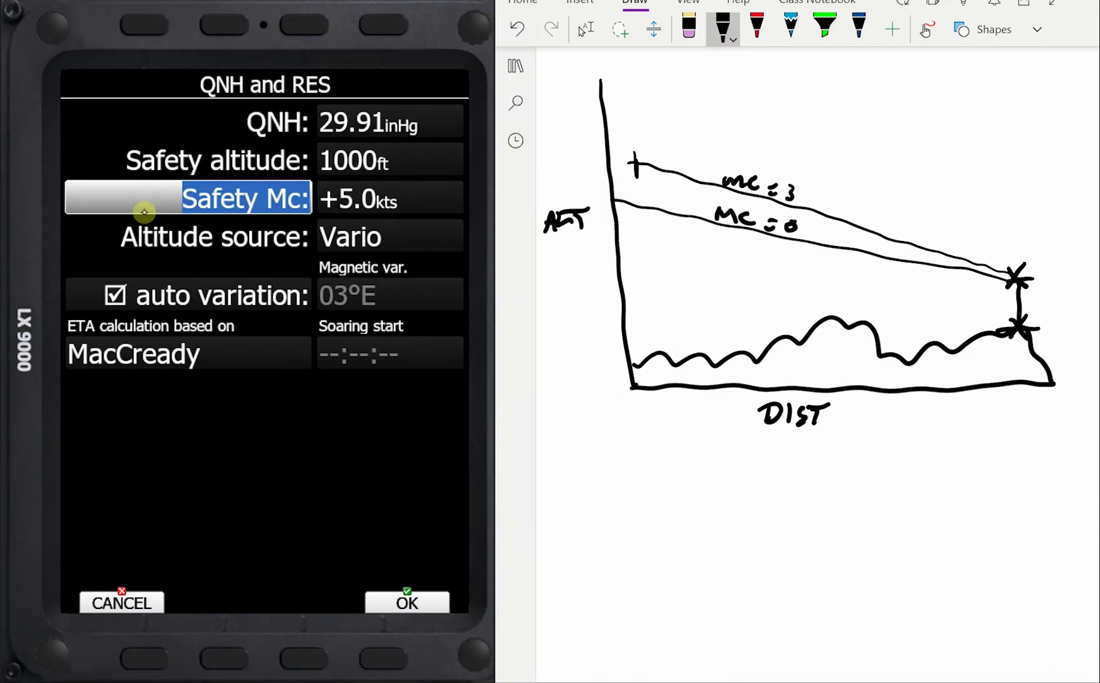
Draw a climb spiral past the MC=3 line and up to a new, steeper glide line labelled MC=5
{"action": "left_click_drag", "start_coordinate": [640, 281], "coordinate": [630, 166]}
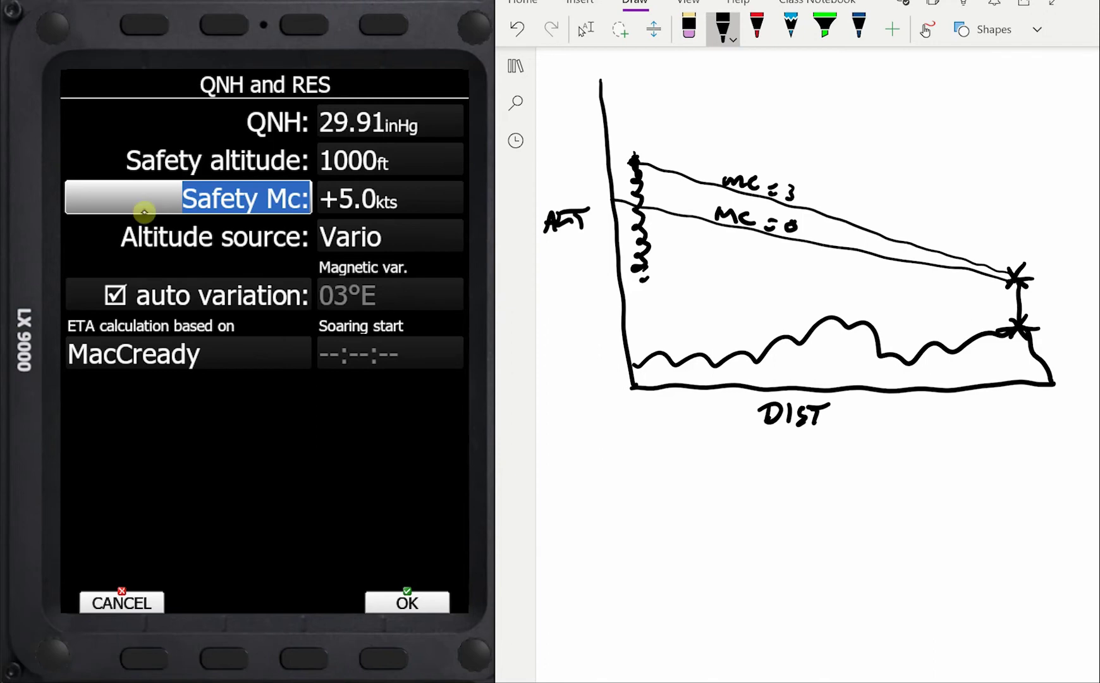
{"action": "left_click_drag", "start_coordinate": [1015, 273], "coordinate": [635, 89]}
{"action": "mouse_move", "coordinate": [761, 145]}
{"action": "left_mouse_down"}
{"action": "mouse_move", "coordinate": [776, 131]}
{"action": "mouse_move", "coordinate": [786, 144]}
{"action": "left_mouse_up"}
{"action": "mouse_move", "coordinate": [793, 141]}
{"action": "left_mouse_down"}
{"action": "mouse_move", "coordinate": [792, 153]}
{"action": "mouse_move", "coordinate": [818, 161]}
{"action": "mouse_move", "coordinate": [835, 145]}
{"action": "left_mouse_up"}
{"action": "left_click_drag", "start_coordinate": [807, 143], "coordinate": [812, 149]}
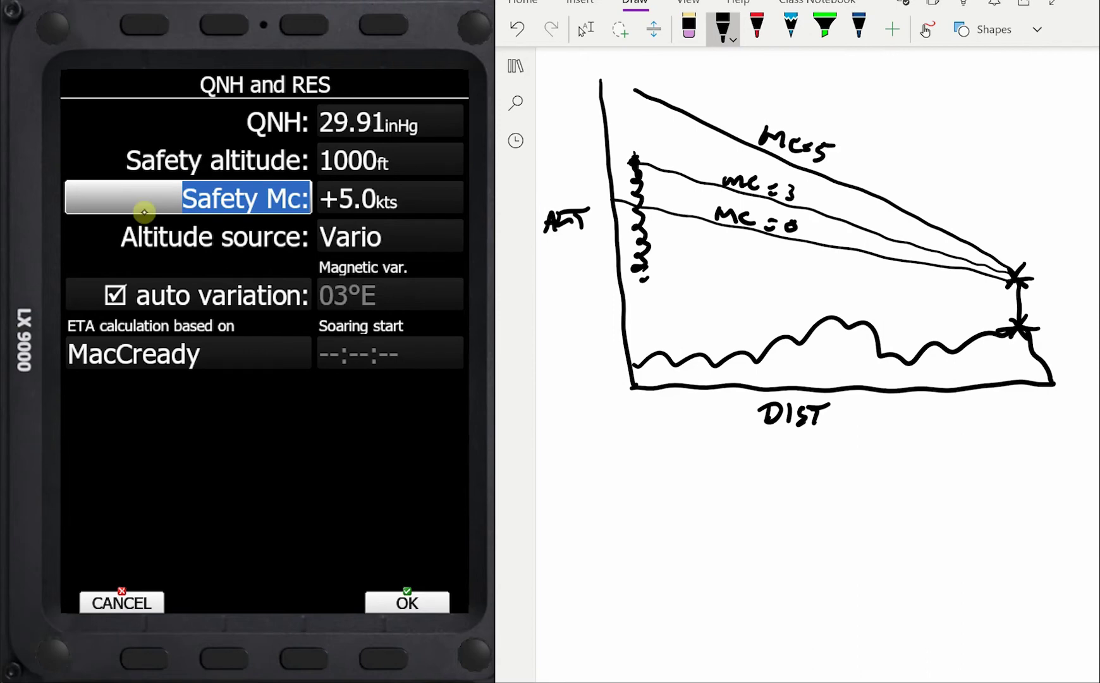
{"action": "left_click_drag", "start_coordinate": [634, 158], "coordinate": [630, 86]}
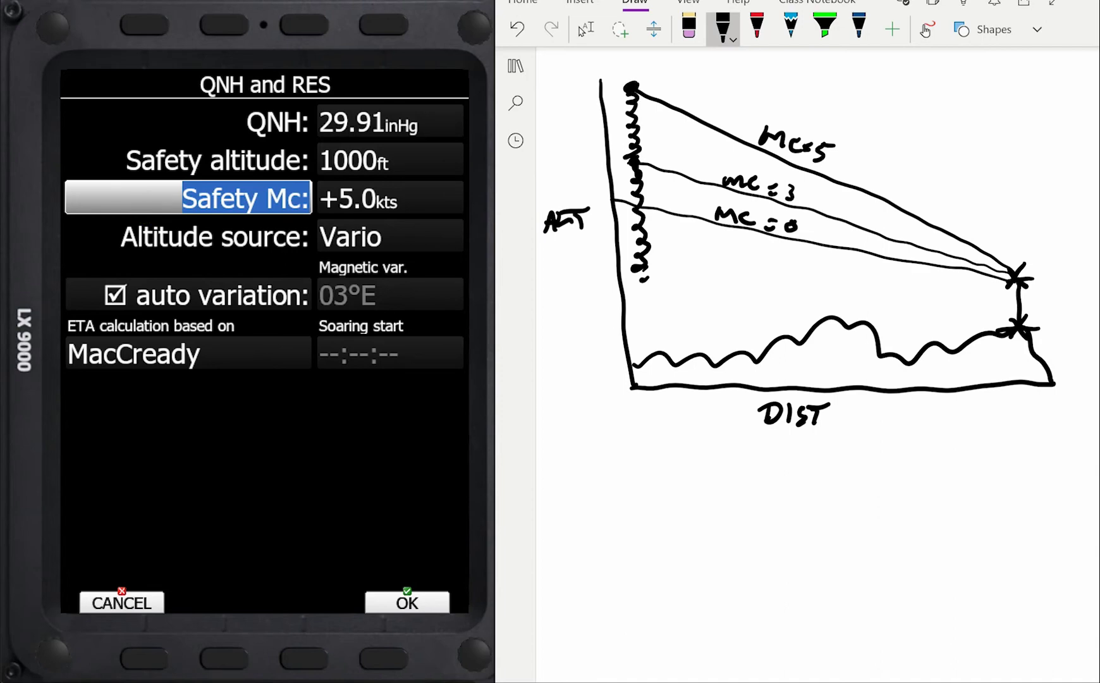
In red, draw a shallow glide line from the climb's top, parallel ticks on both lines, and an arrowed vertical gap above the finish cross
{"action": "left_click", "coordinate": [757, 28]}
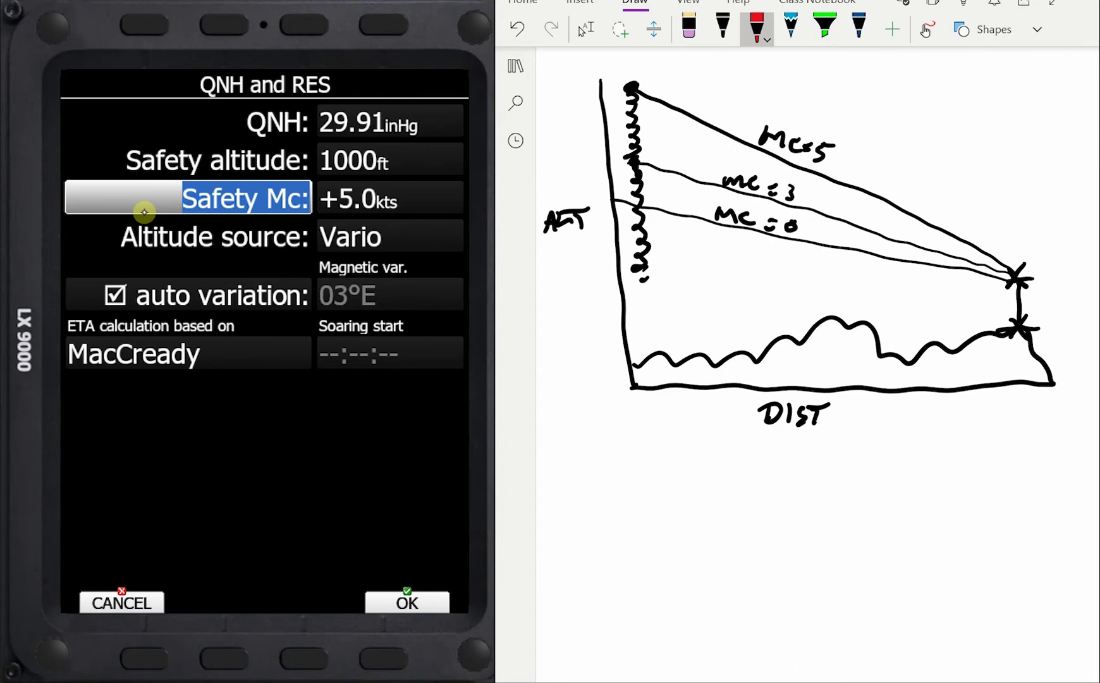
{"action": "left_click_drag", "start_coordinate": [641, 90], "coordinate": [1040, 203]}
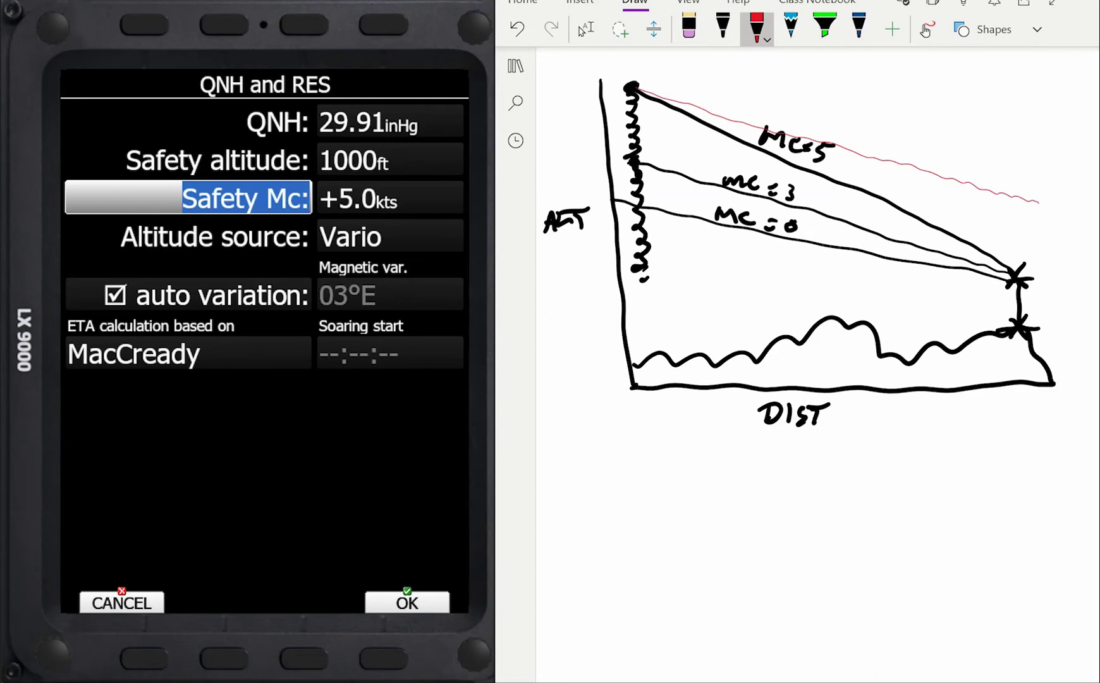
{"action": "left_click_drag", "start_coordinate": [884, 151], "coordinate": [873, 171]}
{"action": "left_click_drag", "start_coordinate": [893, 153], "coordinate": [883, 173]}
{"action": "left_click_drag", "start_coordinate": [861, 217], "coordinate": [849, 236]}
{"action": "left_click_drag", "start_coordinate": [871, 219], "coordinate": [859, 242]}
{"action": "mouse_move", "coordinate": [1005, 203]}
{"action": "left_mouse_down"}
{"action": "mouse_move", "coordinate": [1030, 202]}
{"action": "mouse_move", "coordinate": [1014, 203]}
{"action": "left_mouse_up"}
{"action": "mouse_move", "coordinate": [1002, 278]}
{"action": "left_mouse_down"}
{"action": "mouse_move", "coordinate": [1031, 278]}
{"action": "mouse_move", "coordinate": [1017, 208]}
{"action": "mouse_move", "coordinate": [1030, 266]}
{"action": "left_mouse_up"}
{"action": "mouse_move", "coordinate": [1009, 221]}
{"action": "left_mouse_down"}
{"action": "mouse_move", "coordinate": [1016, 201]}
{"action": "mouse_move", "coordinate": [1026, 217]}
{"action": "left_mouse_up"}
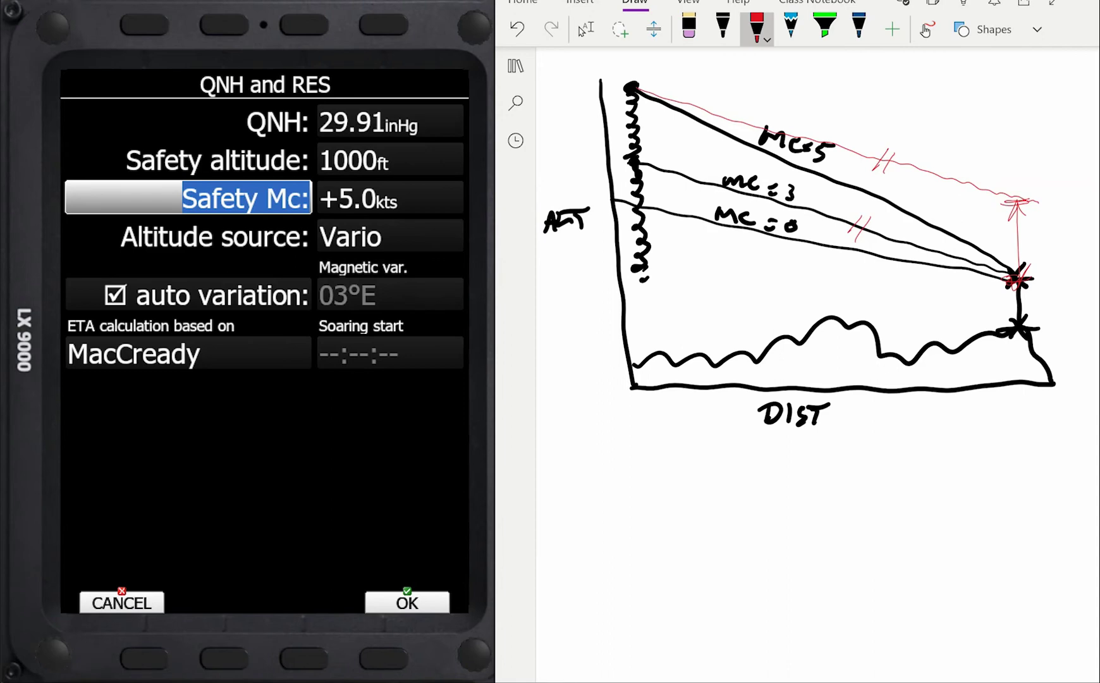
Highlight in blue a path from the climb's top along the MC=5 line, then steeply down past the finish cross
{"action": "left_click", "coordinate": [790, 26]}
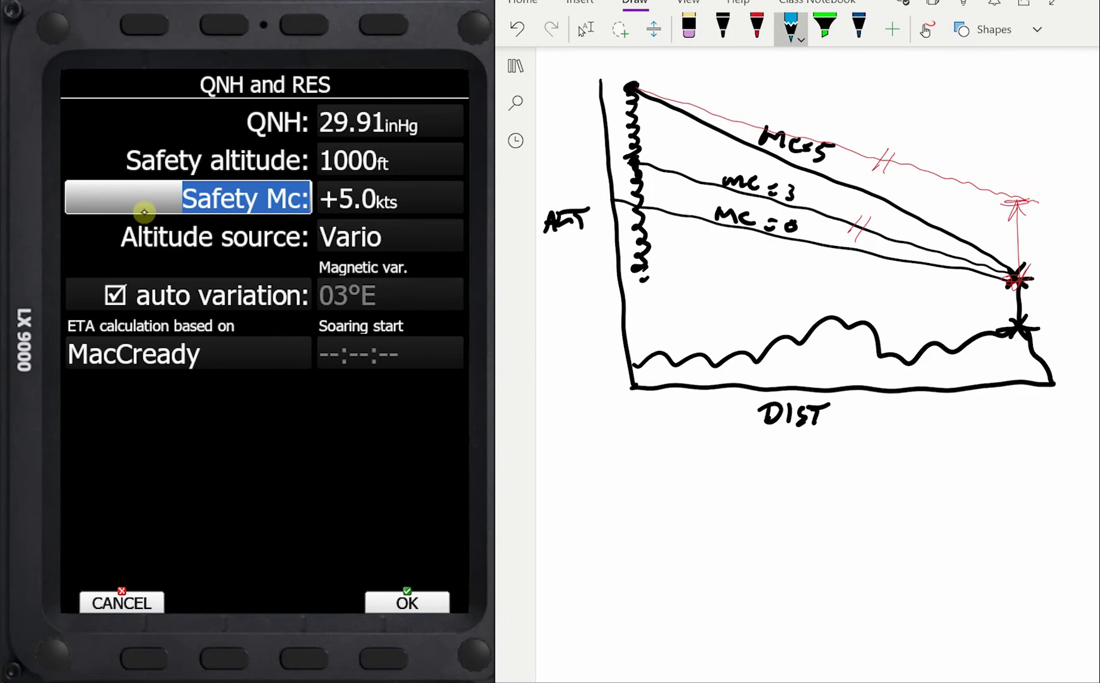
{"action": "mouse_move", "coordinate": [634, 90]}
{"action": "left_mouse_down"}
{"action": "mouse_move", "coordinate": [742, 136]}
{"action": "mouse_move", "coordinate": [847, 153]}
{"action": "left_mouse_up"}
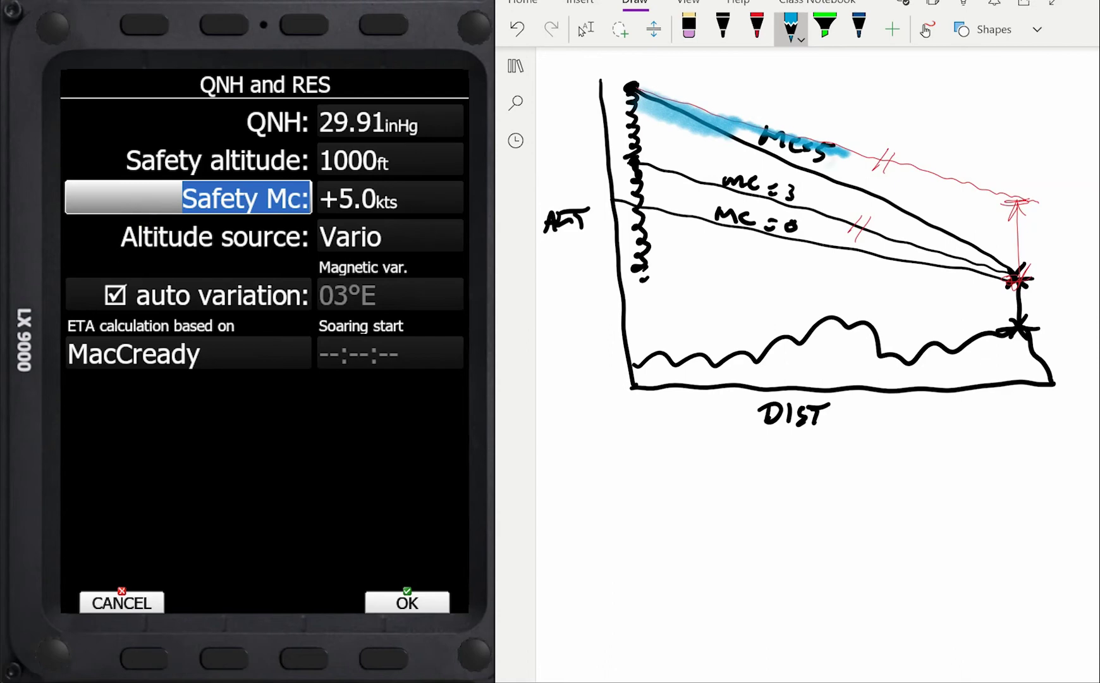
{"action": "left_click_drag", "start_coordinate": [832, 158], "coordinate": [1057, 324]}
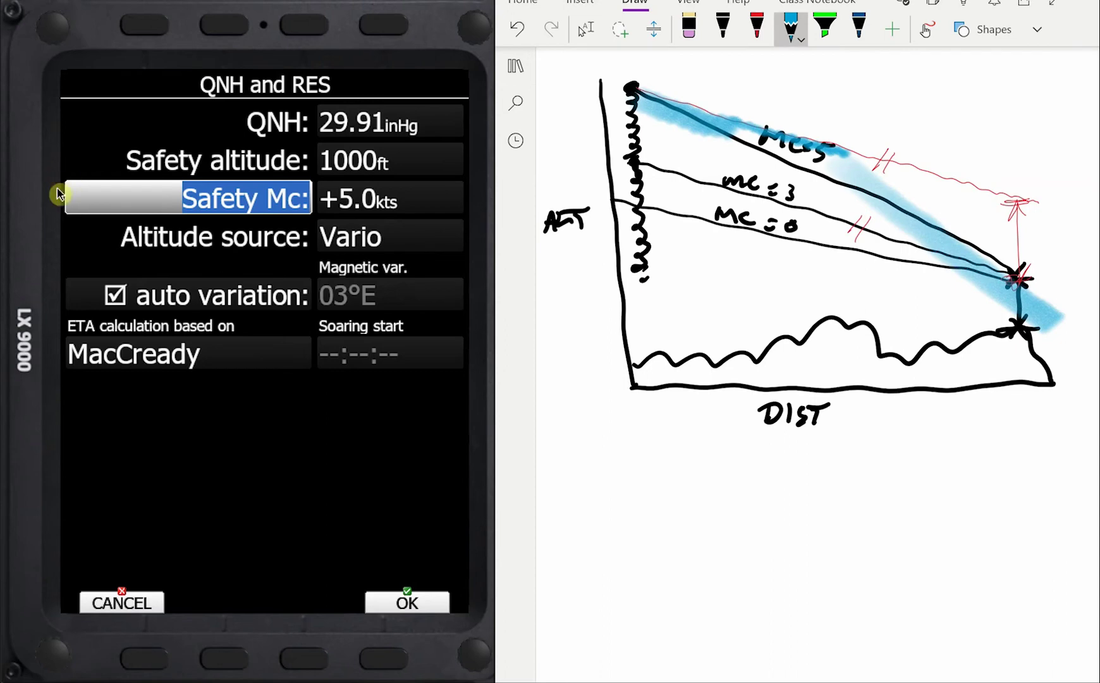
On the LX 9000, leave the QNH value as is and open the Safety Mc label for editing
{"action": "left_click", "coordinate": [123, 201]}
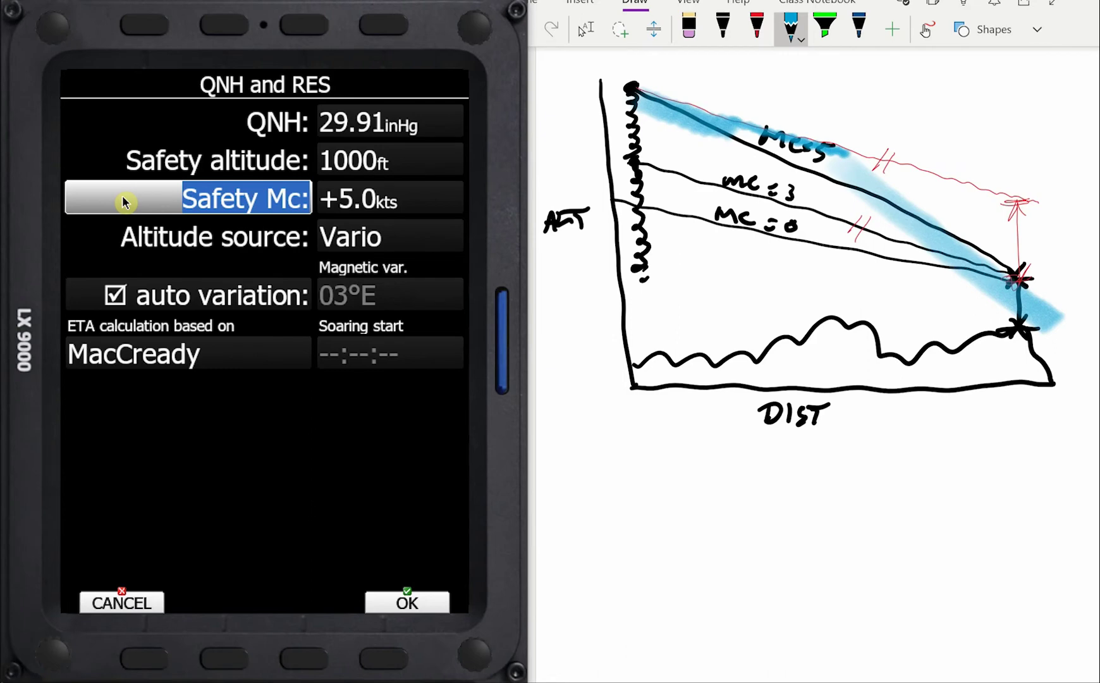
{"action": "left_click", "coordinate": [379, 126]}
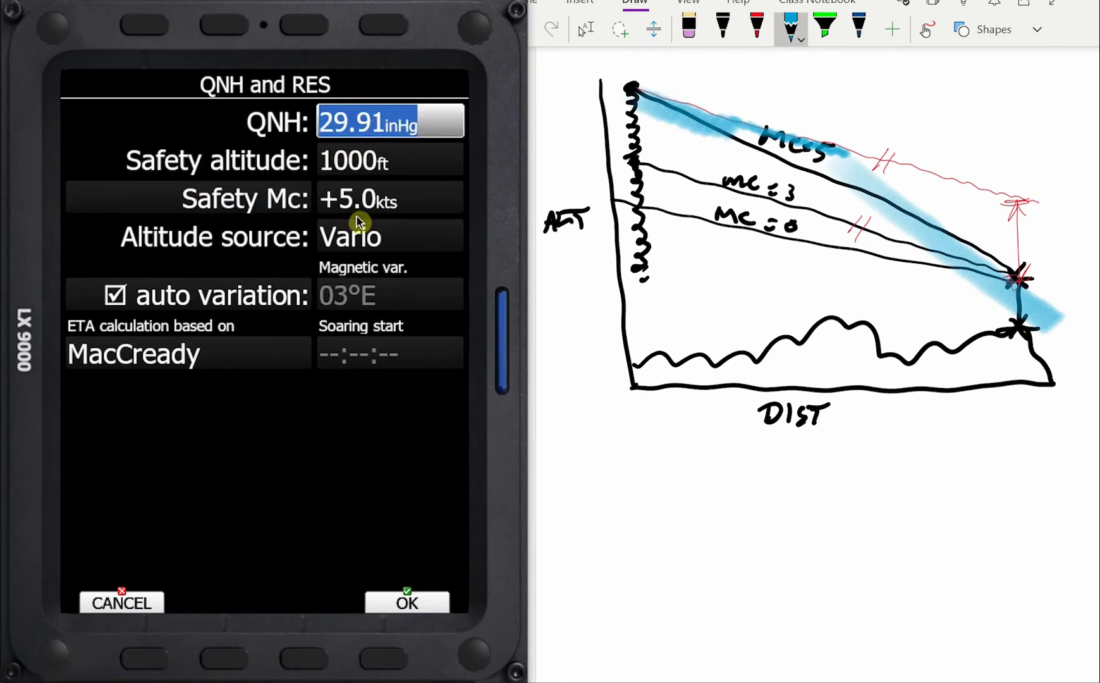
{"action": "left_click", "coordinate": [386, 662]}
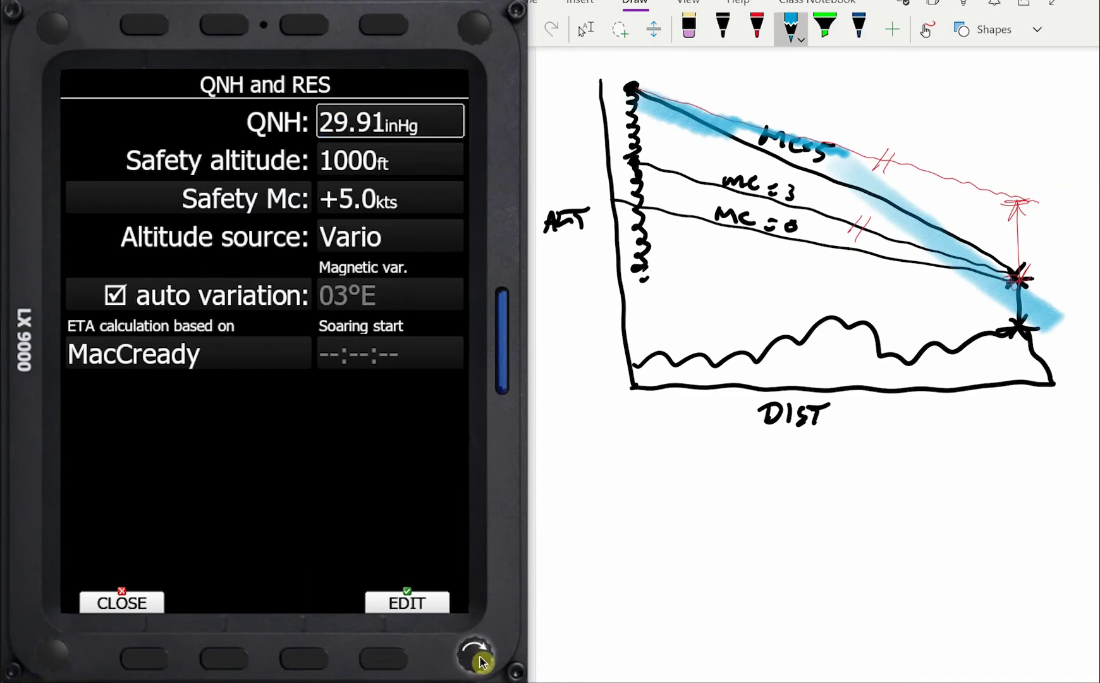
{"action": "scroll", "coordinate": [480, 657], "scroll_direction": "down", "scroll_amount": 1}
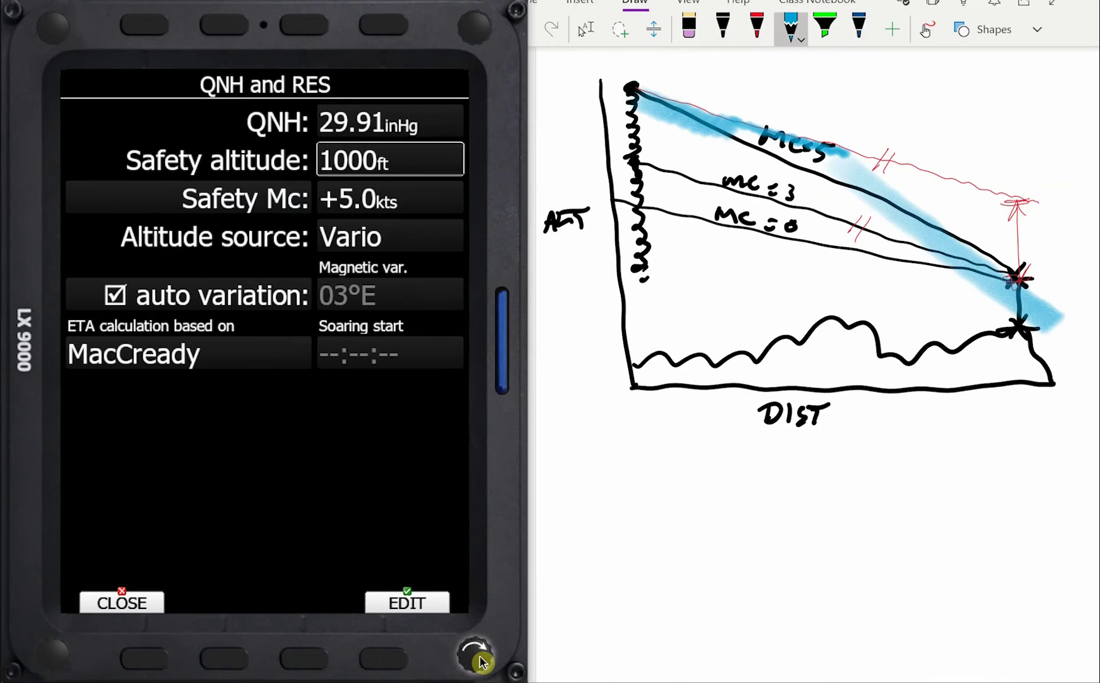
{"action": "scroll", "coordinate": [482, 661], "scroll_direction": "down", "scroll_amount": 1}
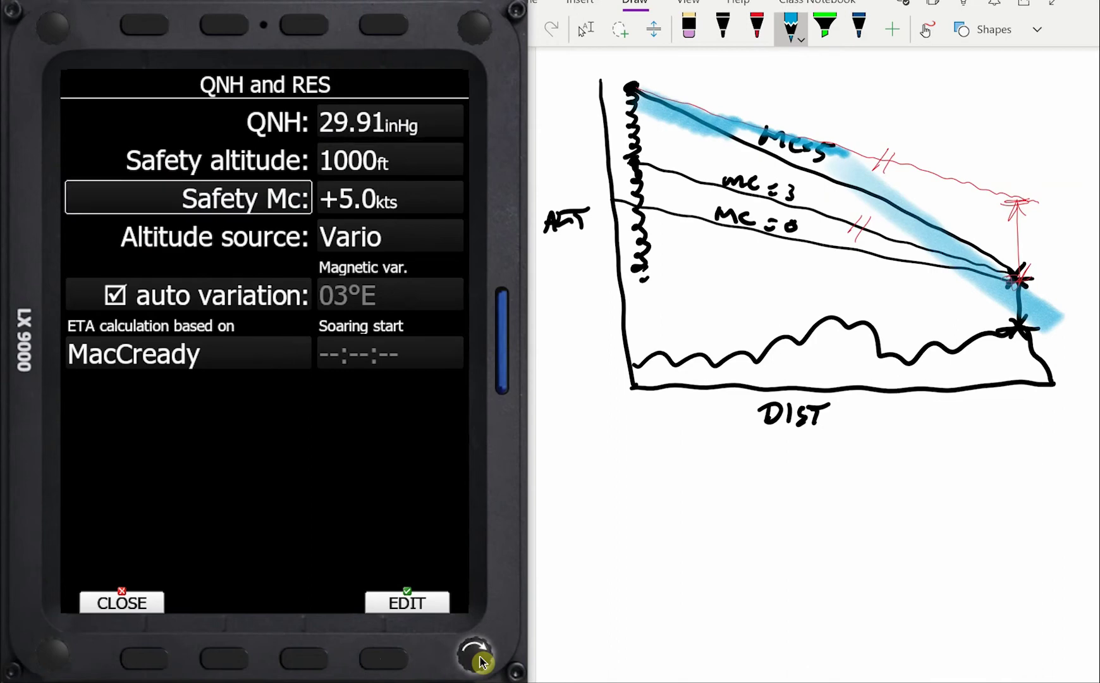
{"action": "left_click", "coordinate": [381, 657]}
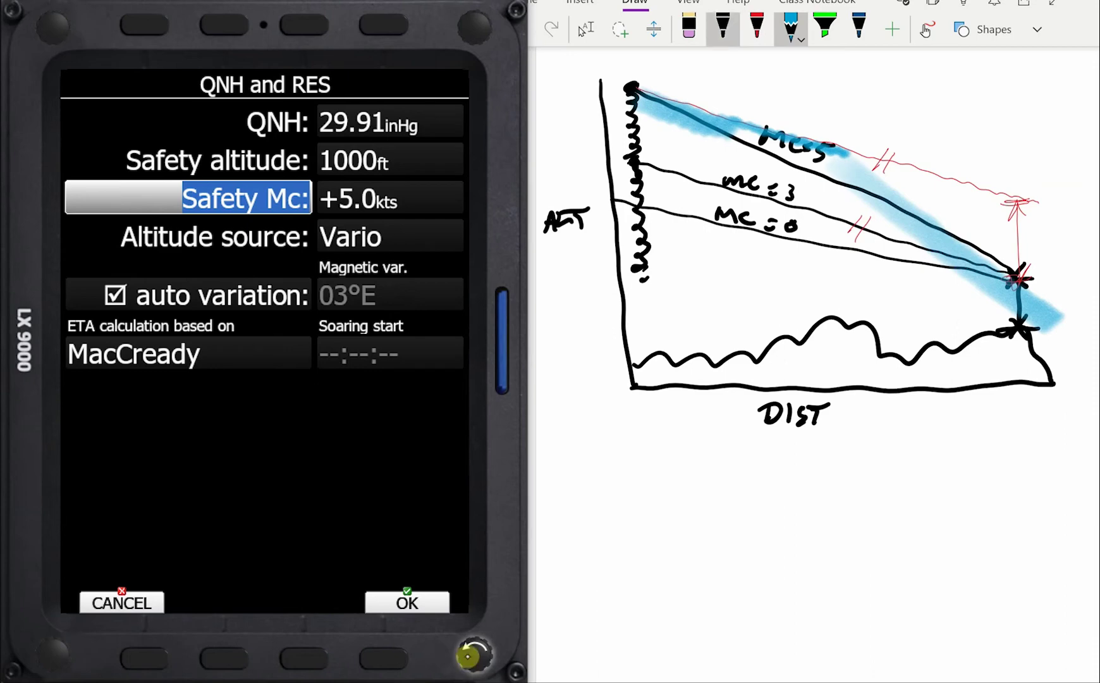
In red, mark the start of the MC=3 line on the OneNote graph and draw a steep descent from it into the terrain
{"action": "left_click", "coordinate": [757, 25]}
{"action": "left_click_drag", "start_coordinate": [629, 159], "coordinate": [643, 163]}
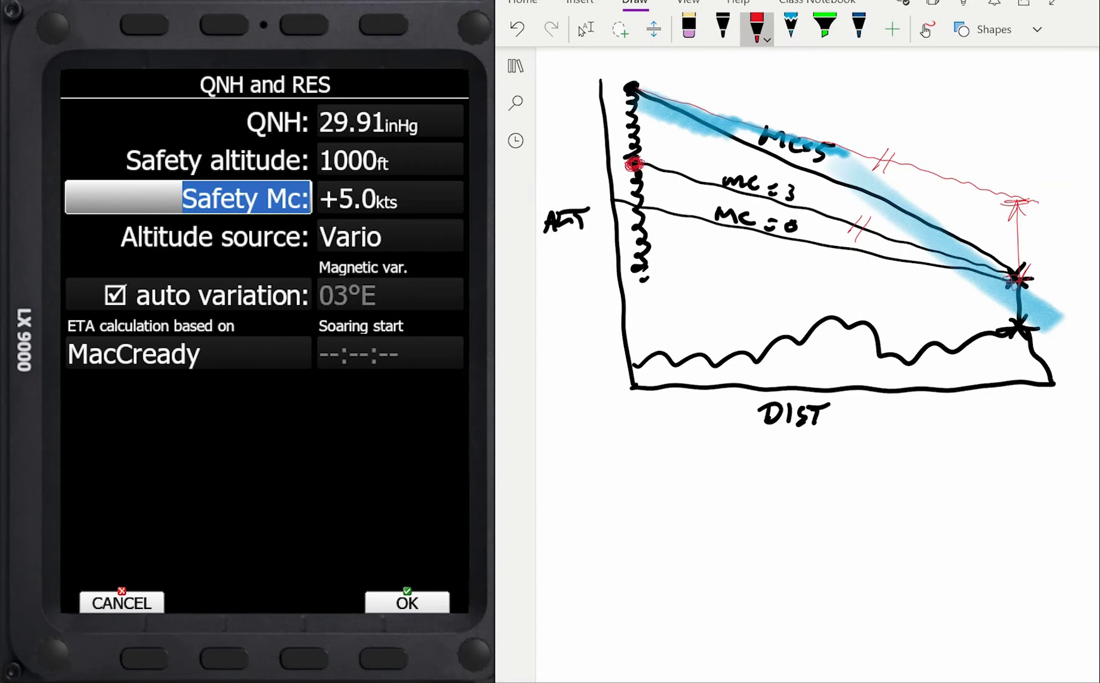
{"action": "left_click", "coordinate": [467, 657]}
{"action": "left_click_drag", "start_coordinate": [640, 167], "coordinate": [991, 379]}
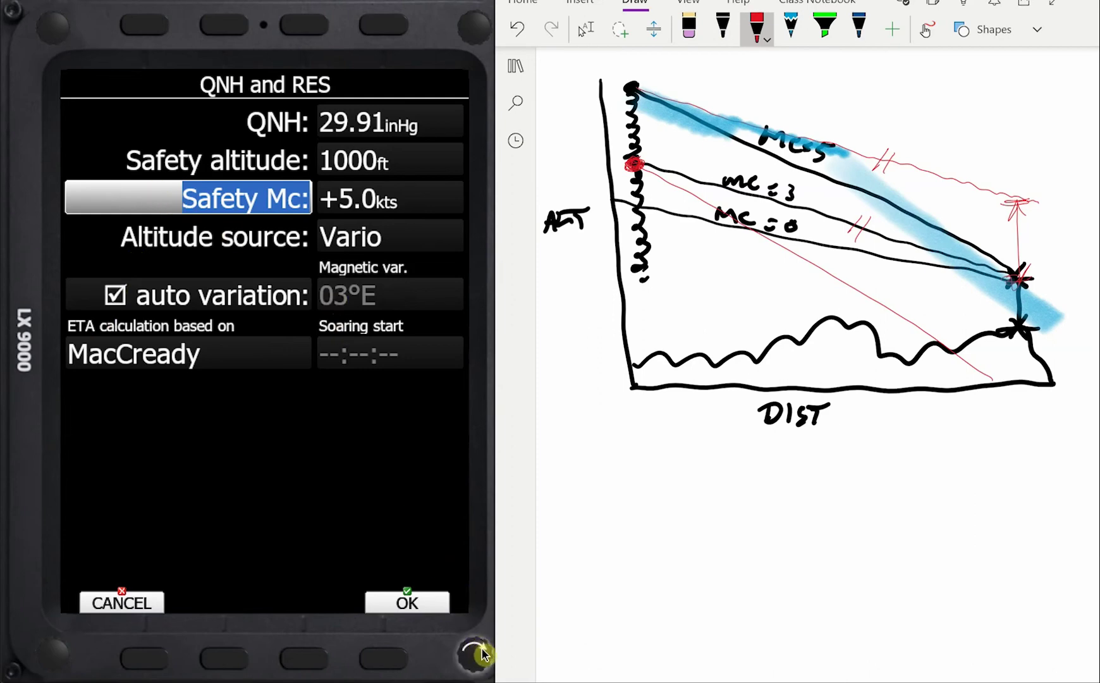
On the LX 9000, switch the Safety Mc setting to Safety Mc offset and open its value for editing
{"action": "mouse_move", "coordinate": [485, 655]}
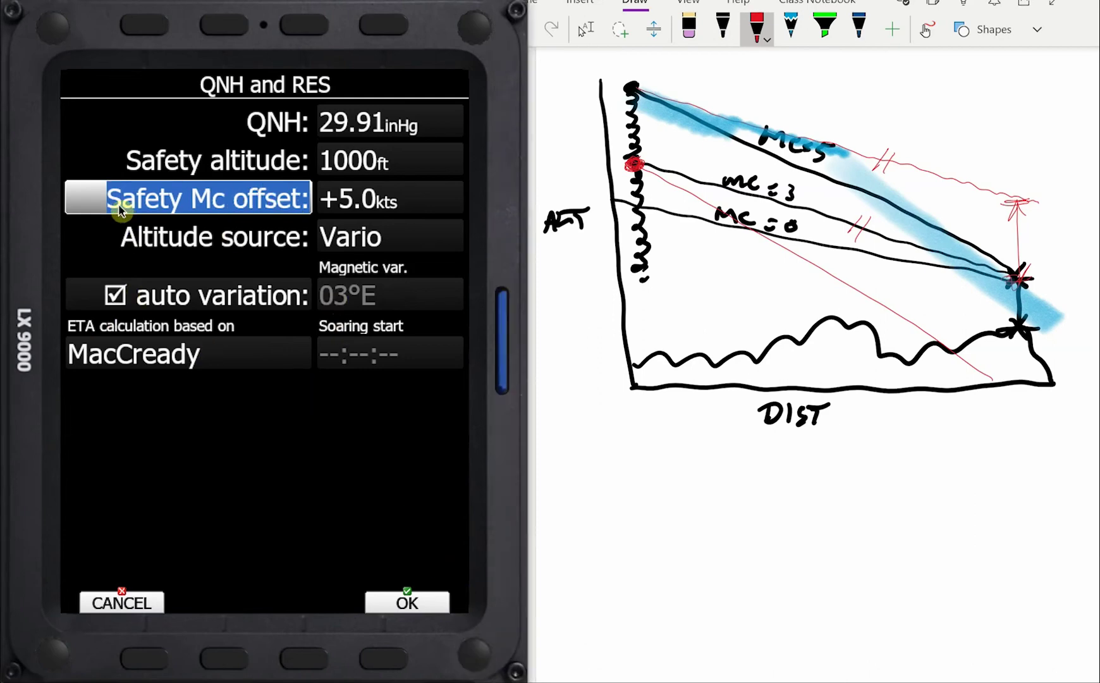
{"action": "left_click", "coordinate": [419, 209]}
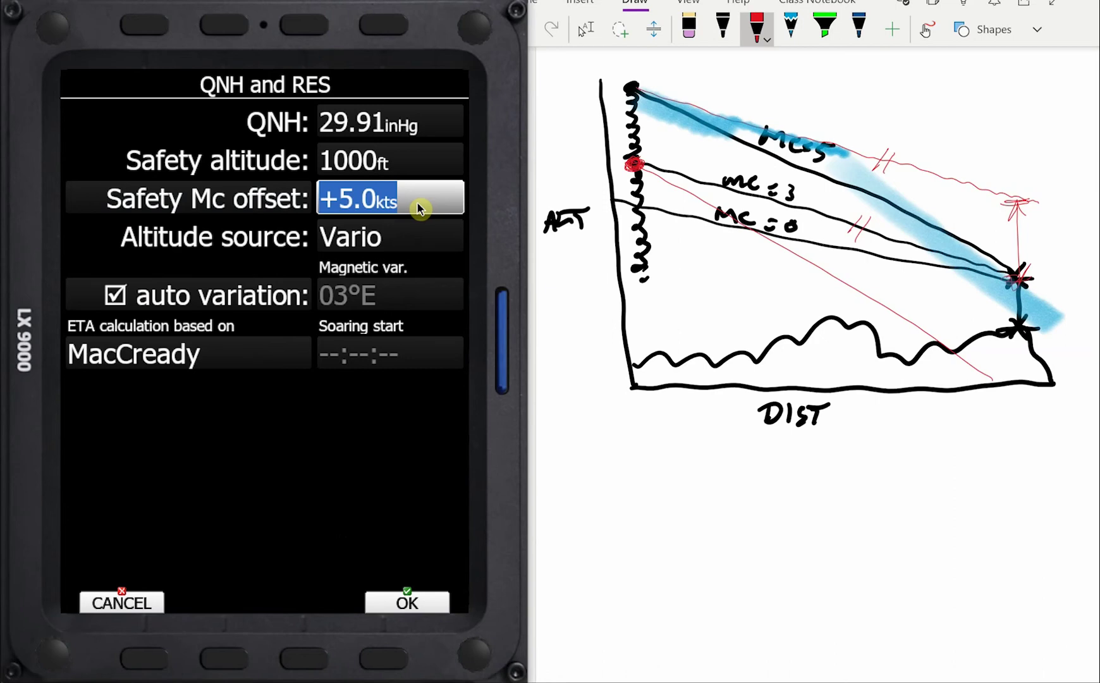
Below the first OneNote graph, draw a second pair of black axes with a terrain profile and a cross on its peak
{"action": "scroll", "coordinate": [821, 344], "scroll_direction": "down", "scroll_amount": 5}
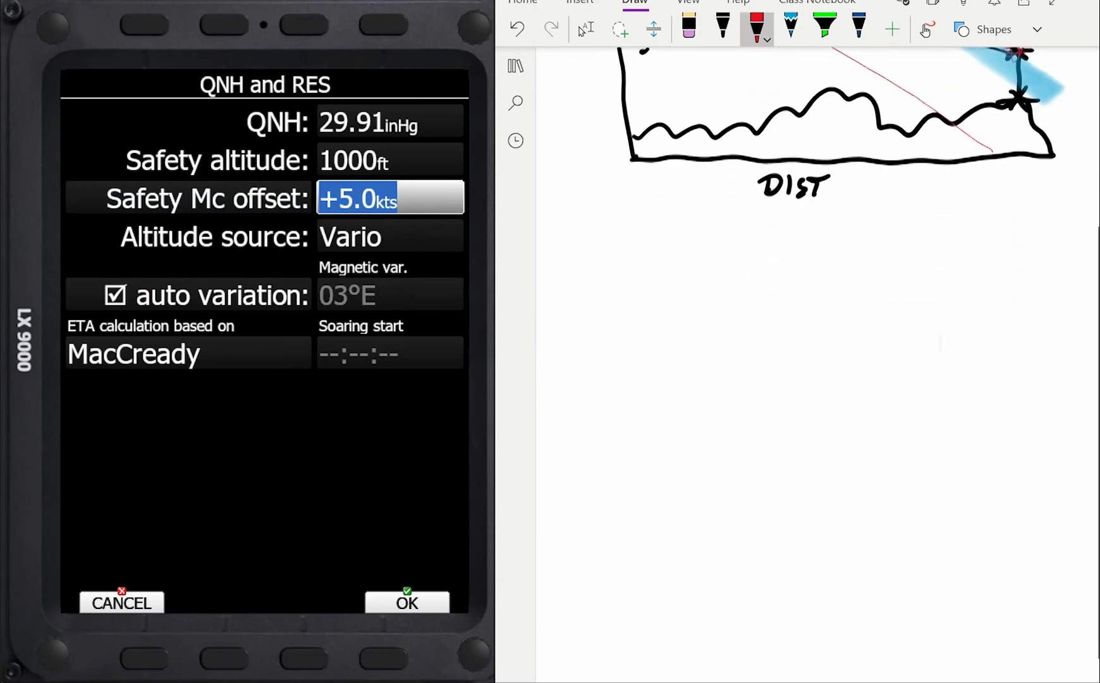
{"action": "left_click", "coordinate": [723, 28]}
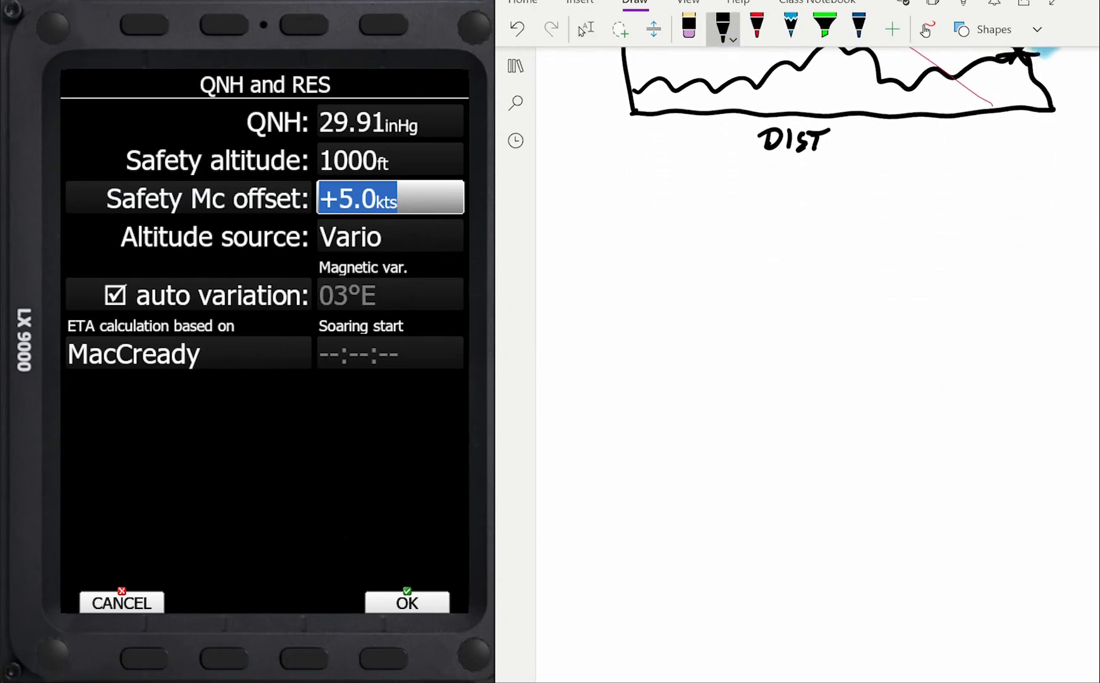
{"action": "left_click_drag", "start_coordinate": [629, 247], "coordinate": [638, 537]}
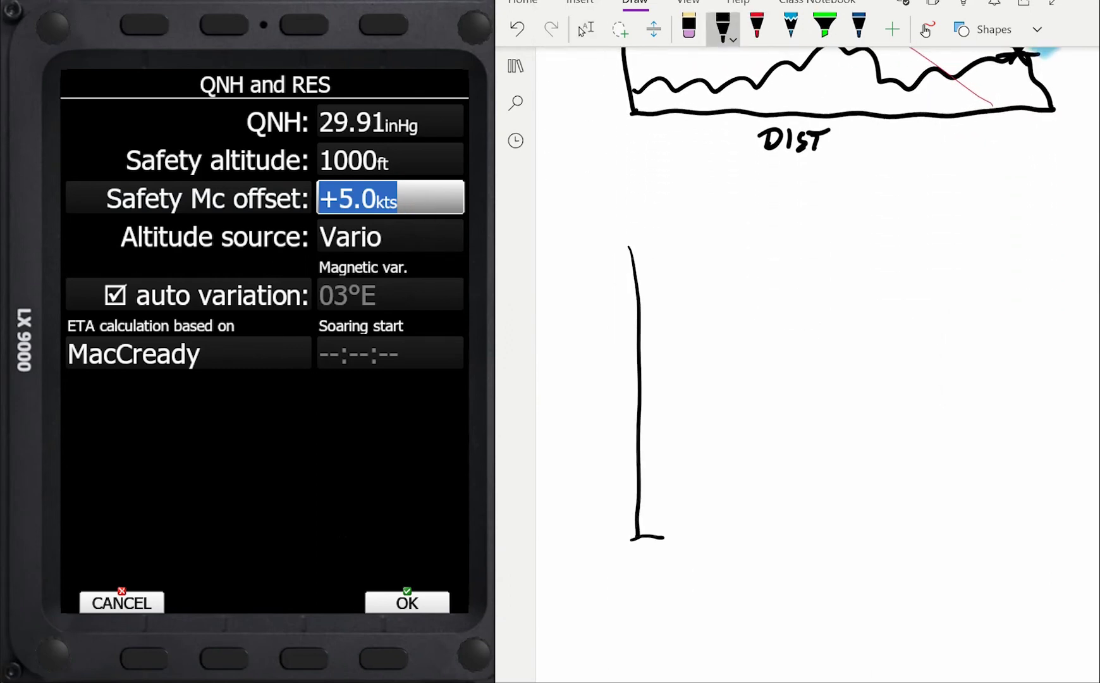
{"action": "mouse_move", "coordinate": [663, 537]}
{"action": "left_mouse_down"}
{"action": "mouse_move", "coordinate": [1041, 537]}
{"action": "mouse_move", "coordinate": [681, 510]}
{"action": "mouse_move", "coordinate": [910, 500]}
{"action": "mouse_move", "coordinate": [1040, 537]}
{"action": "left_mouse_up"}
{"action": "mouse_move", "coordinate": [1000, 443]}
{"action": "left_mouse_down"}
{"action": "mouse_move", "coordinate": [979, 471]}
{"action": "mouse_move", "coordinate": [1002, 468]}
{"action": "left_mouse_up"}
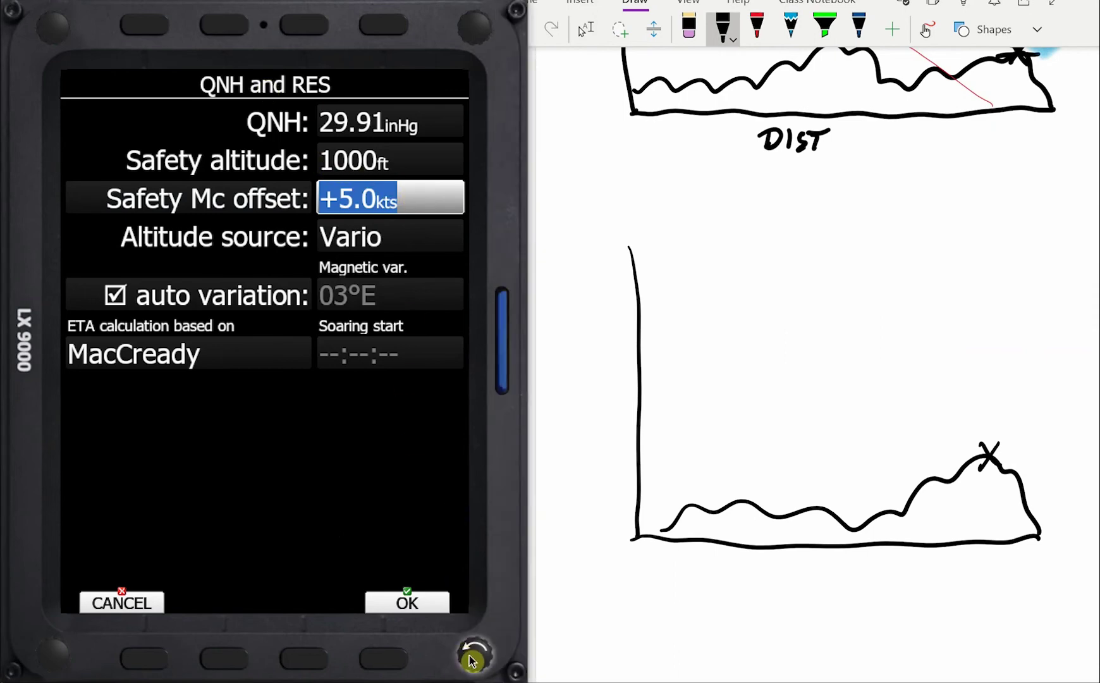
On the LX 9000, set the Safety Mc offset to +2.0 kts
{"action": "scroll", "coordinate": [472, 657], "scroll_direction": "down", "scroll_amount": 10}
{"action": "scroll", "coordinate": [471, 661], "scroll_direction": "down", "scroll_amount": 20}
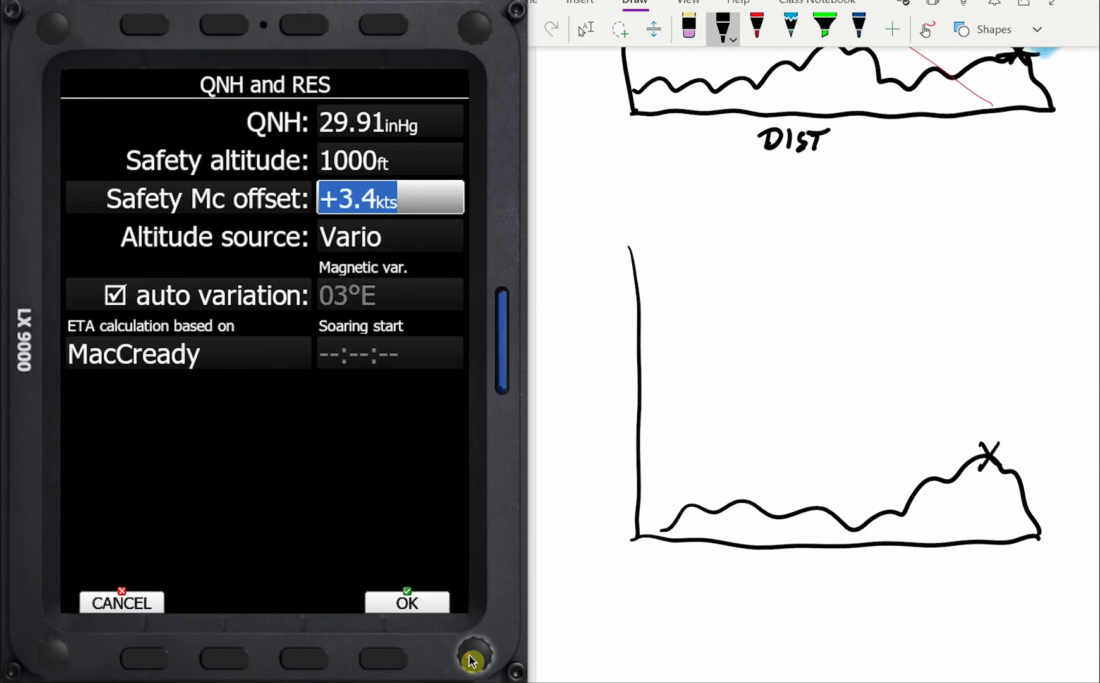
{"action": "scroll", "coordinate": [472, 661], "scroll_direction": "down", "scroll_amount": 2}
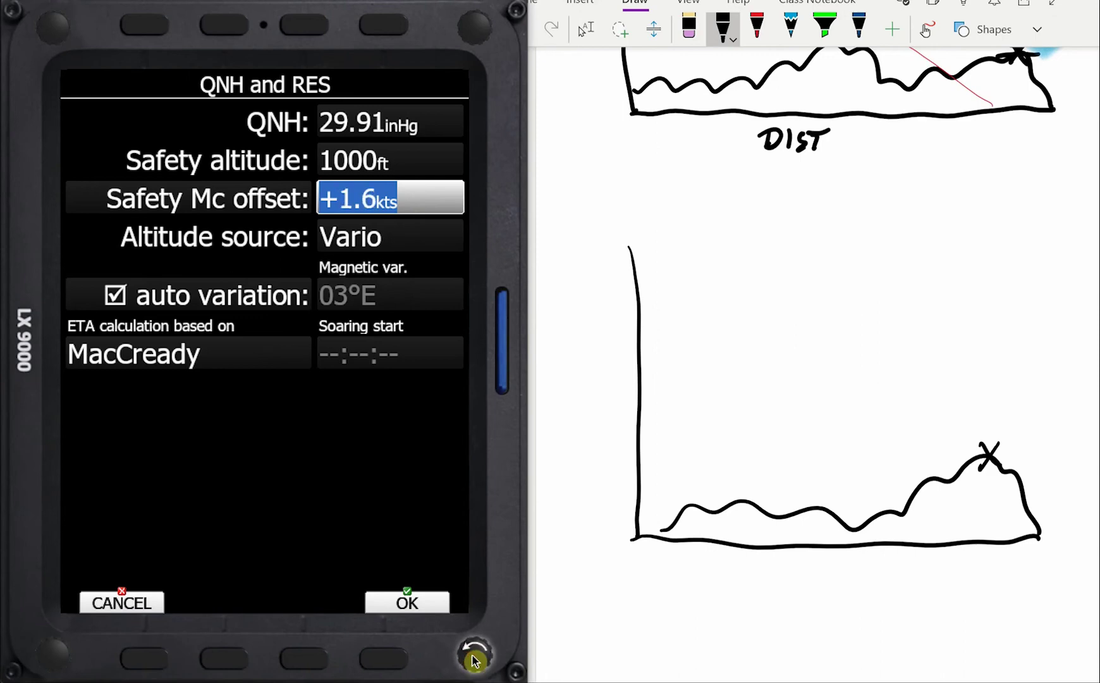
{"action": "scroll", "coordinate": [480, 661], "scroll_direction": "up", "scroll_amount": 4}
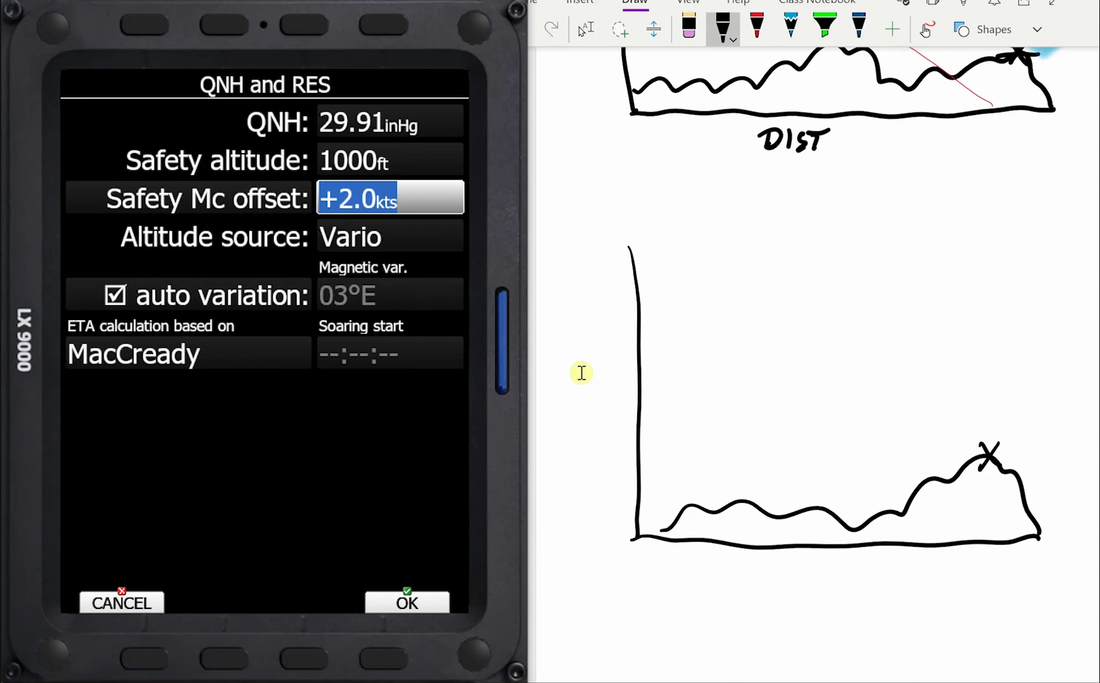
On the second OneNote graph, draw two black glide lines ending at the cross and label the lower MC 3 and the upper MC 5
{"action": "mouse_move", "coordinate": [663, 340]}
{"action": "left_mouse_down"}
{"action": "mouse_move", "coordinate": [884, 406]}
{"action": "mouse_move", "coordinate": [990, 454]}
{"action": "left_mouse_up"}
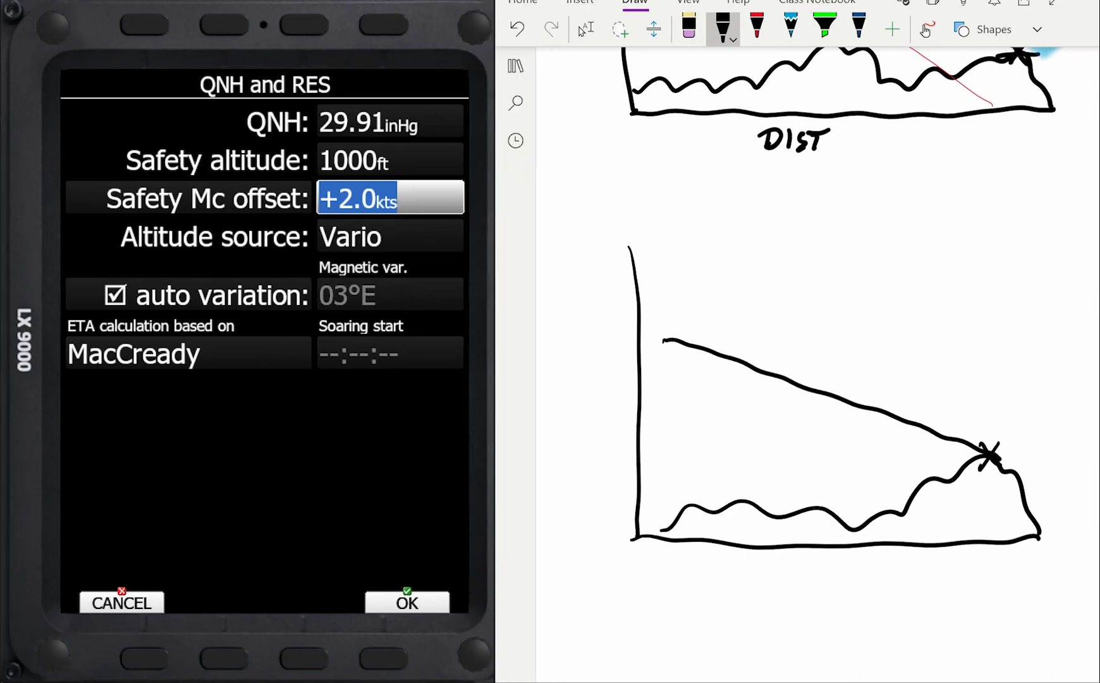
{"action": "mouse_move", "coordinate": [688, 269]}
{"action": "left_mouse_down"}
{"action": "mouse_move", "coordinate": [836, 348]}
{"action": "mouse_move", "coordinate": [992, 454]}
{"action": "left_mouse_up"}
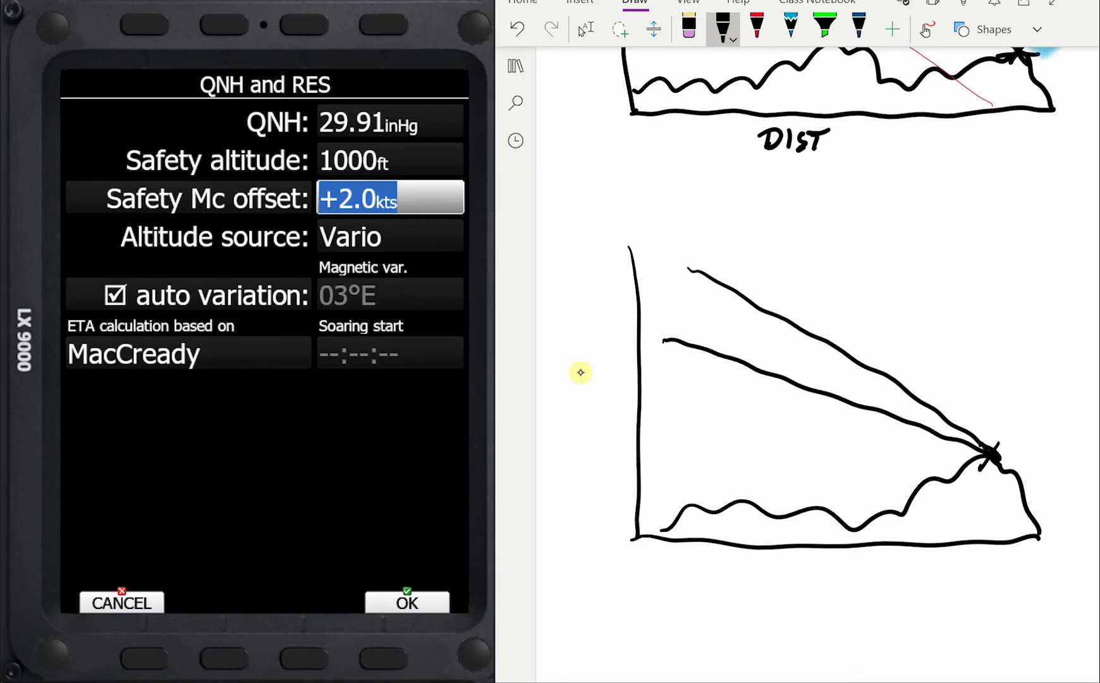
{"action": "mouse_move", "coordinate": [727, 351]}
{"action": "left_mouse_down"}
{"action": "mouse_move", "coordinate": [735, 341]}
{"action": "mouse_move", "coordinate": [785, 371]}
{"action": "left_mouse_up"}
{"action": "left_click", "coordinate": [784, 356]}
{"action": "mouse_move", "coordinate": [757, 288]}
{"action": "left_mouse_down"}
{"action": "mouse_move", "coordinate": [763, 304]}
{"action": "mouse_move", "coordinate": [806, 322]}
{"action": "mouse_move", "coordinate": [829, 306]}
{"action": "left_mouse_up"}
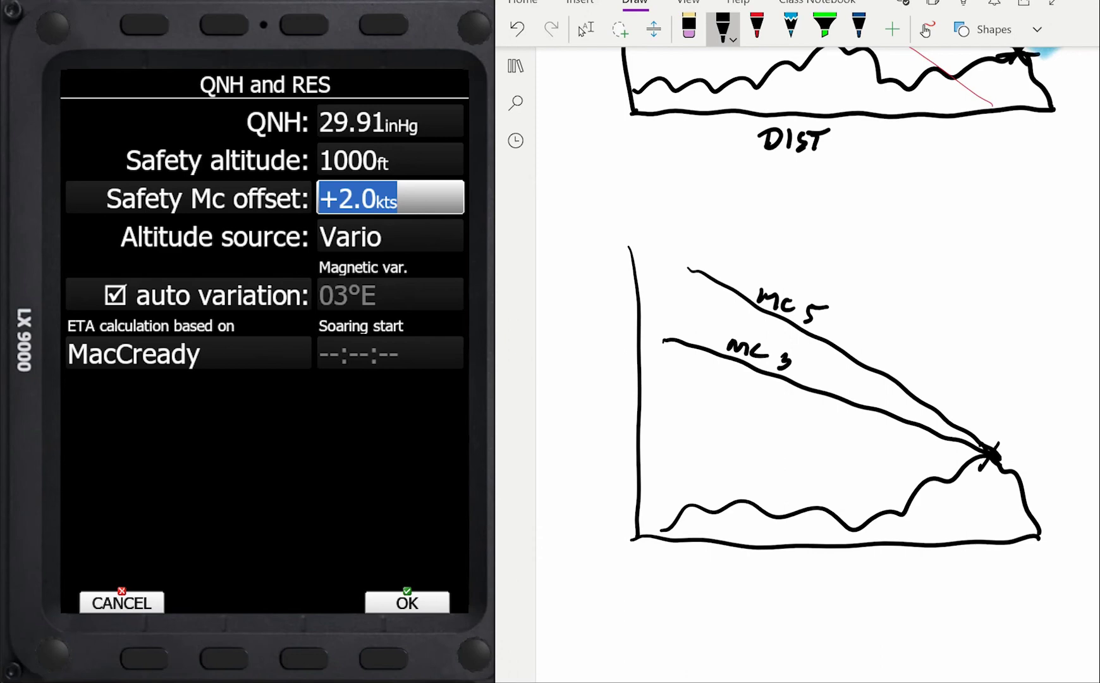
On the second graph, draw a black climb spiral up to the start of the MC 5 line and a shallower red glide line from there
{"action": "scroll", "coordinate": [1000, 287], "scroll_direction": "up", "scroll_amount": 5}
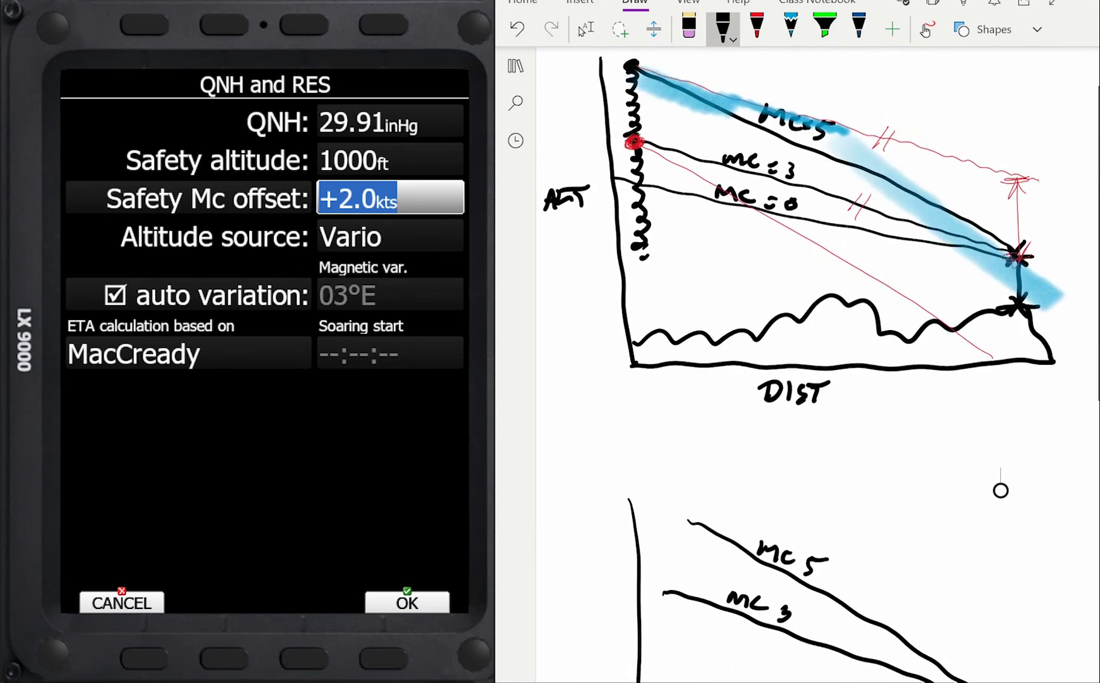
{"action": "left_click_drag", "start_coordinate": [1001, 490], "coordinate": [1000, 222]}
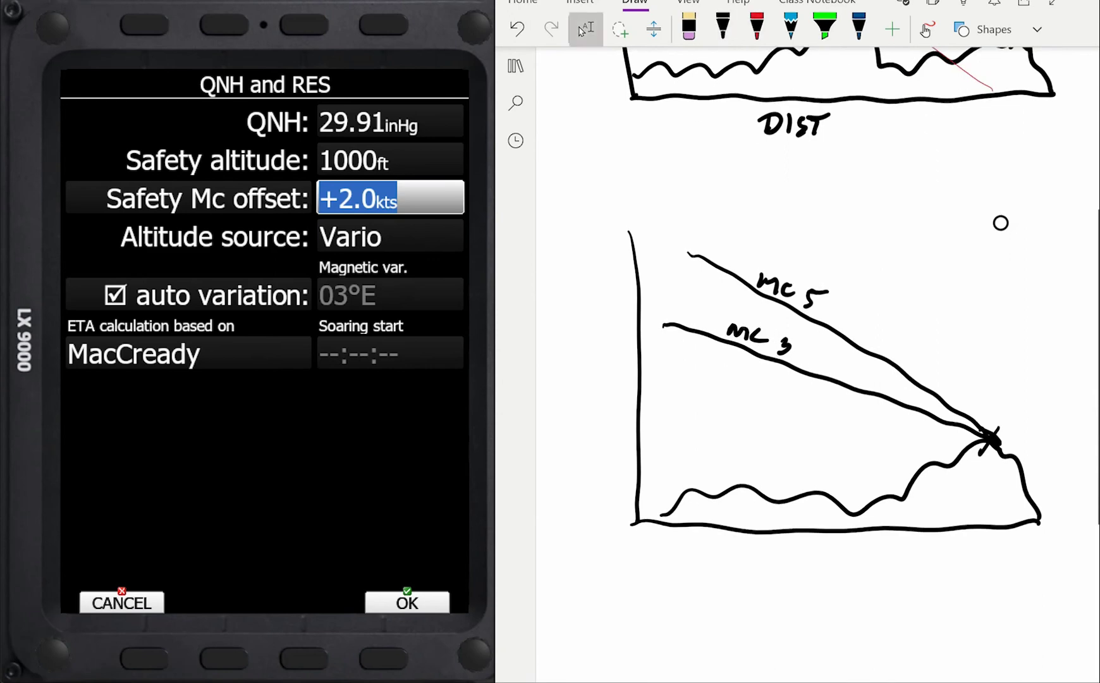
{"action": "left_click", "coordinate": [581, 373]}
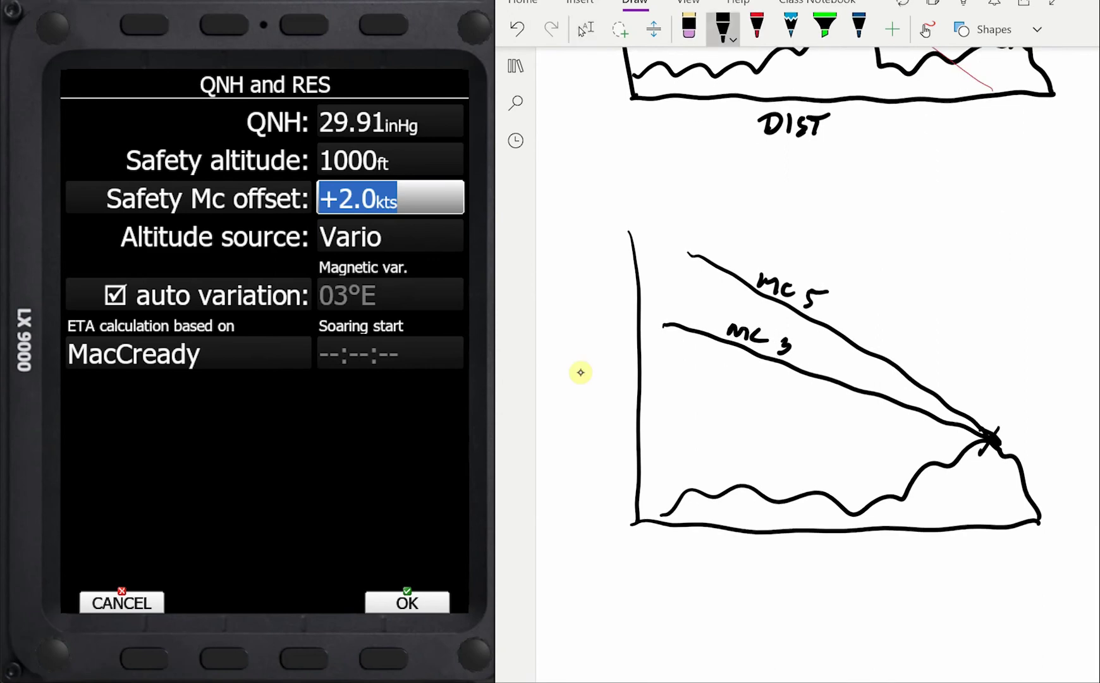
{"action": "mouse_move", "coordinate": [672, 428]}
{"action": "left_mouse_down"}
{"action": "mouse_move", "coordinate": [688, 423]}
{"action": "mouse_move", "coordinate": [691, 246]}
{"action": "left_mouse_up"}
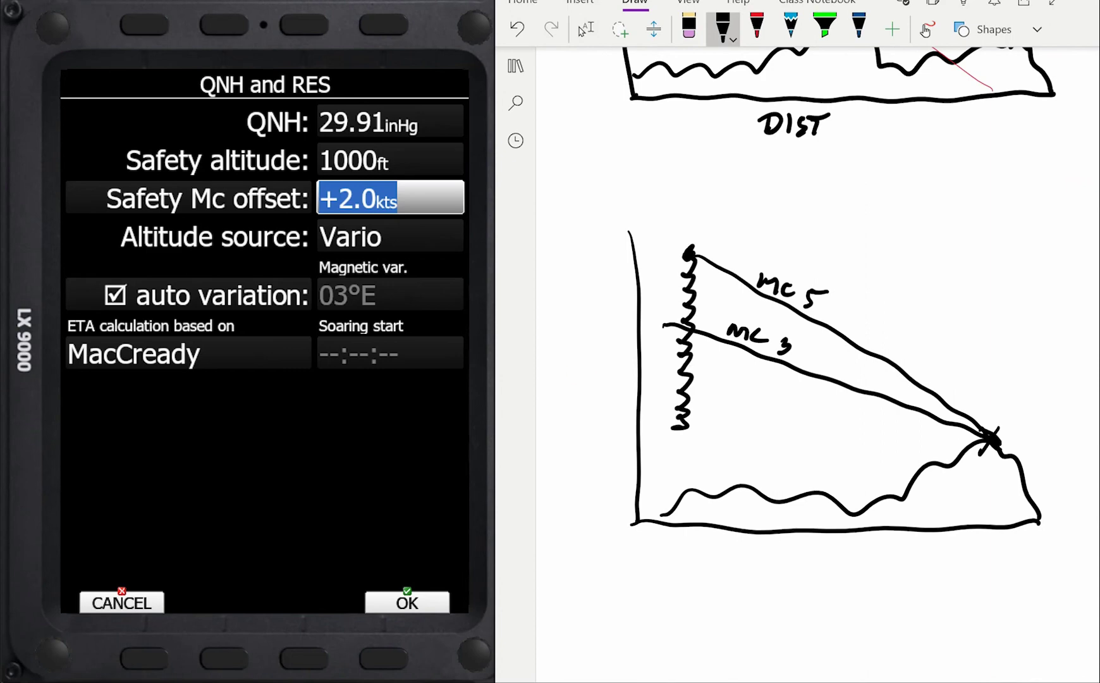
{"action": "left_click", "coordinate": [757, 27]}
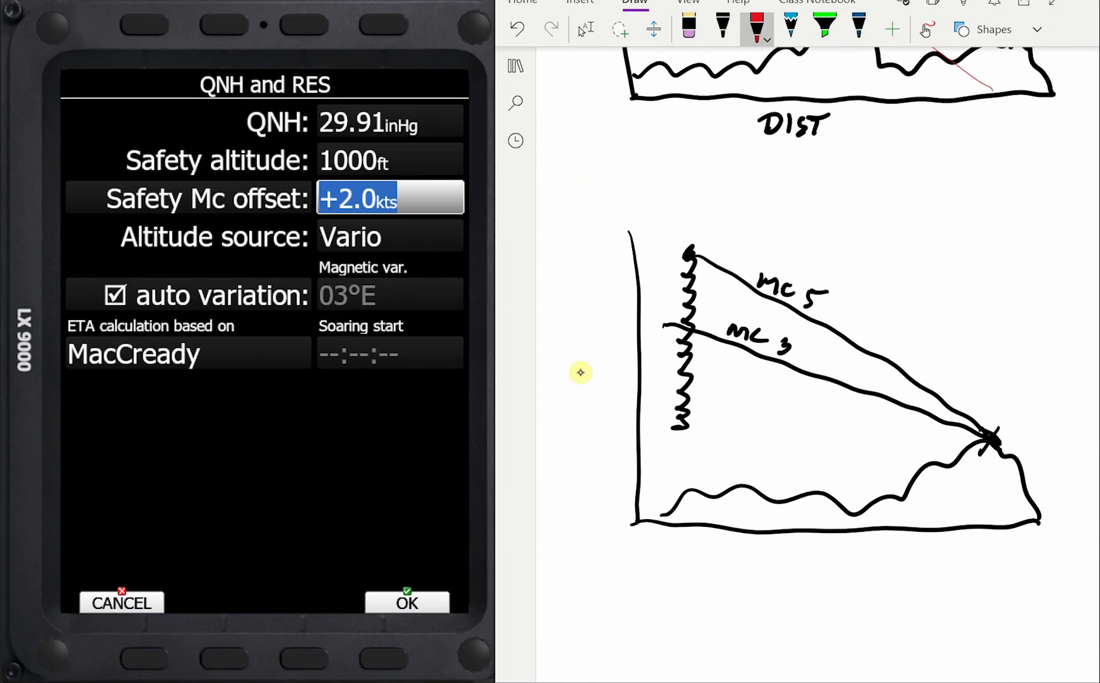
{"action": "left_click_drag", "start_coordinate": [693, 254], "coordinate": [991, 376]}
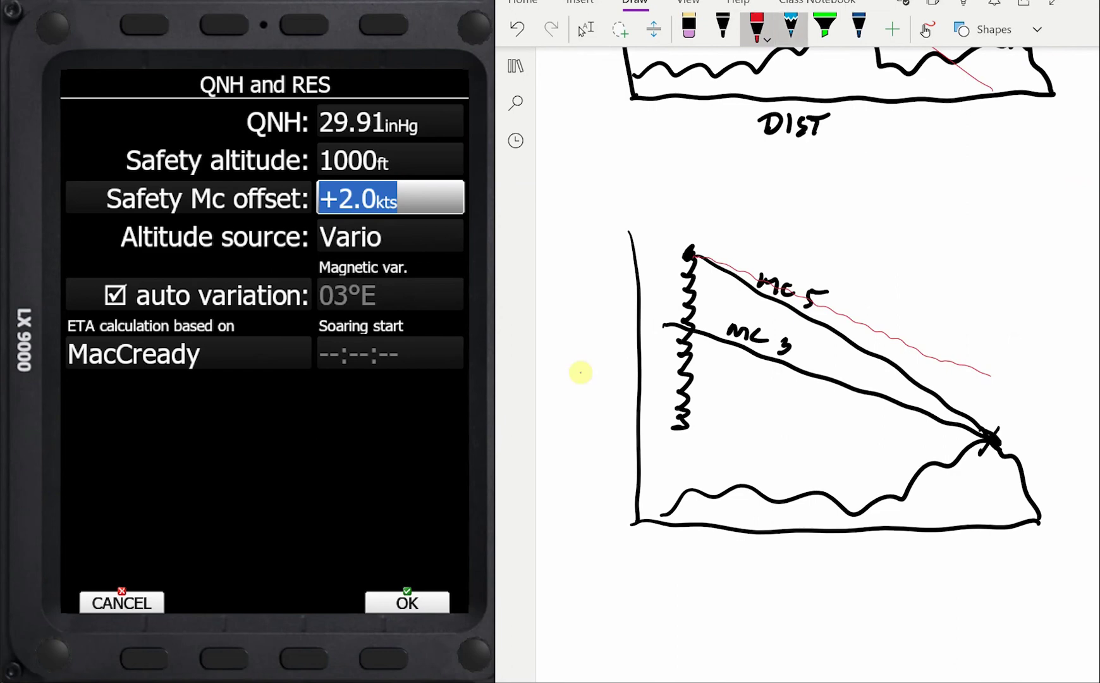
Make the blue pen thinner and trace the MC 5 line from the top of the climb to just past the cross
{"action": "left_click", "coordinate": [791, 27]}
{"action": "left_click", "coordinate": [791, 26]}
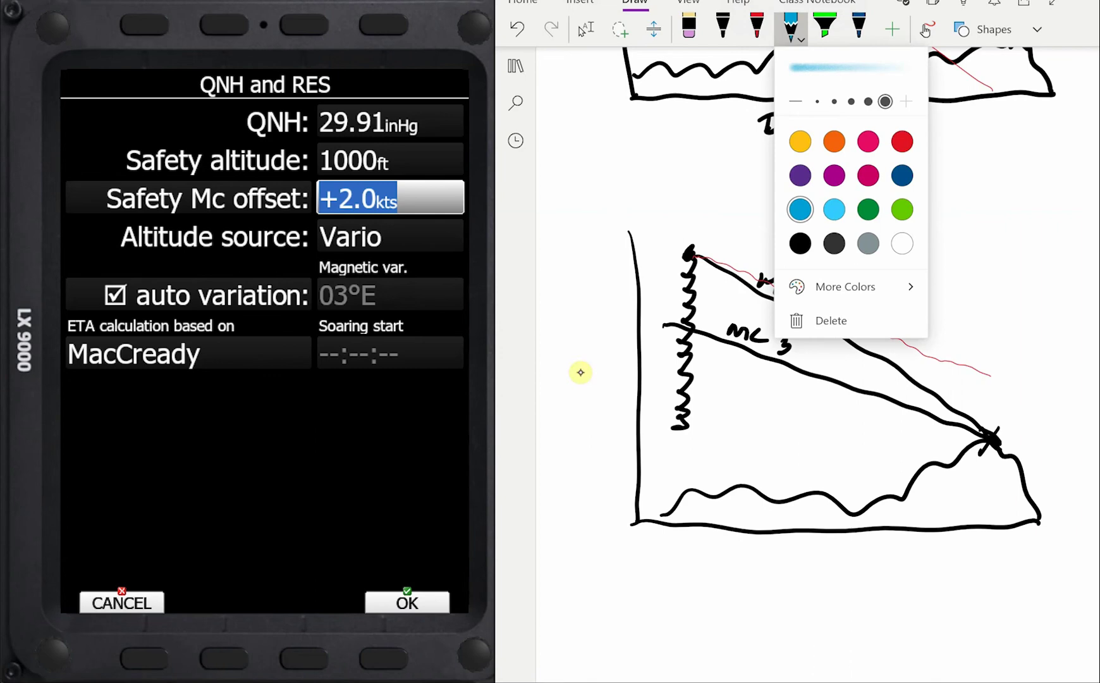
{"action": "left_click", "coordinate": [834, 101]}
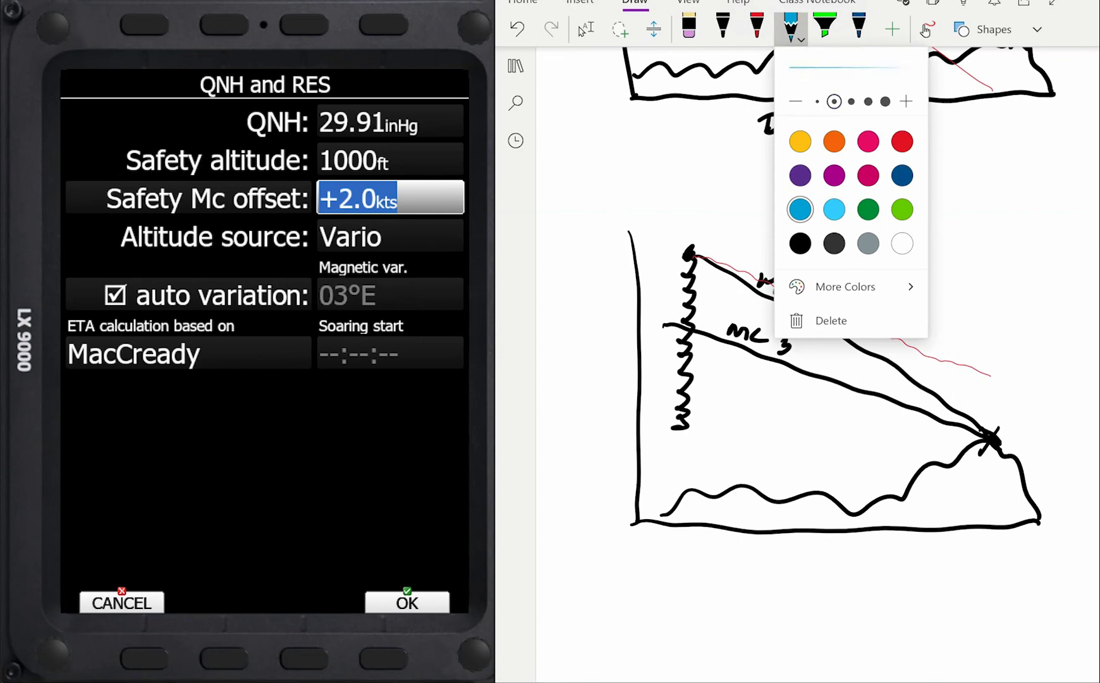
{"action": "left_click", "coordinate": [581, 372]}
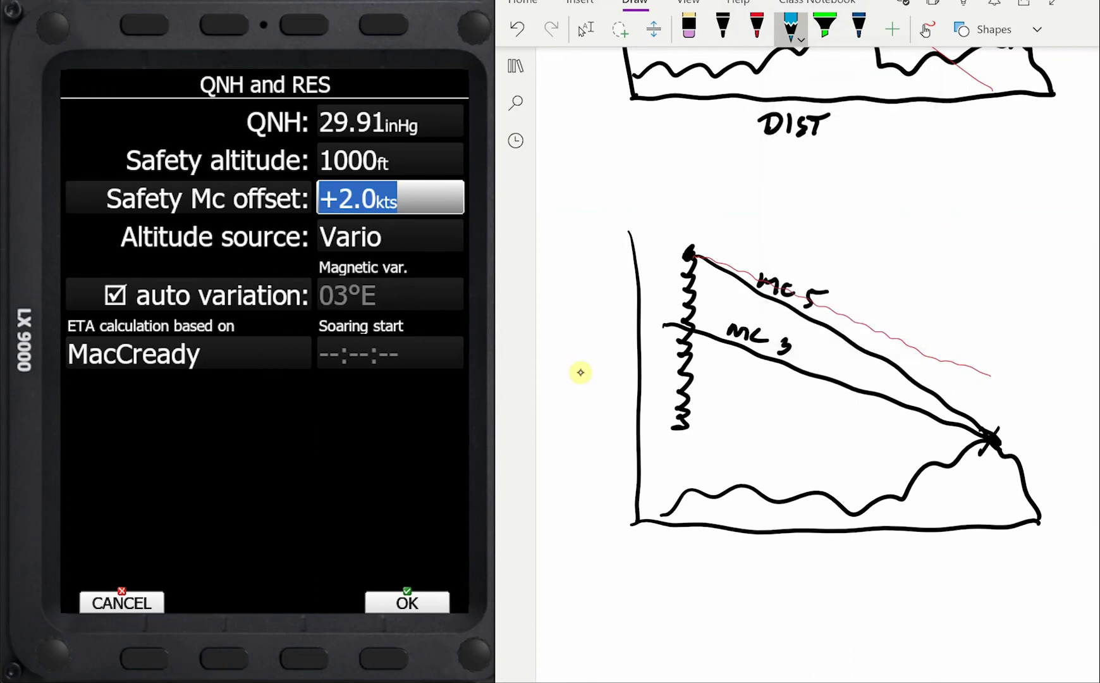
{"action": "mouse_move", "coordinate": [694, 255]}
{"action": "left_mouse_down"}
{"action": "mouse_move", "coordinate": [809, 303]}
{"action": "mouse_move", "coordinate": [1019, 451]}
{"action": "left_mouse_up"}
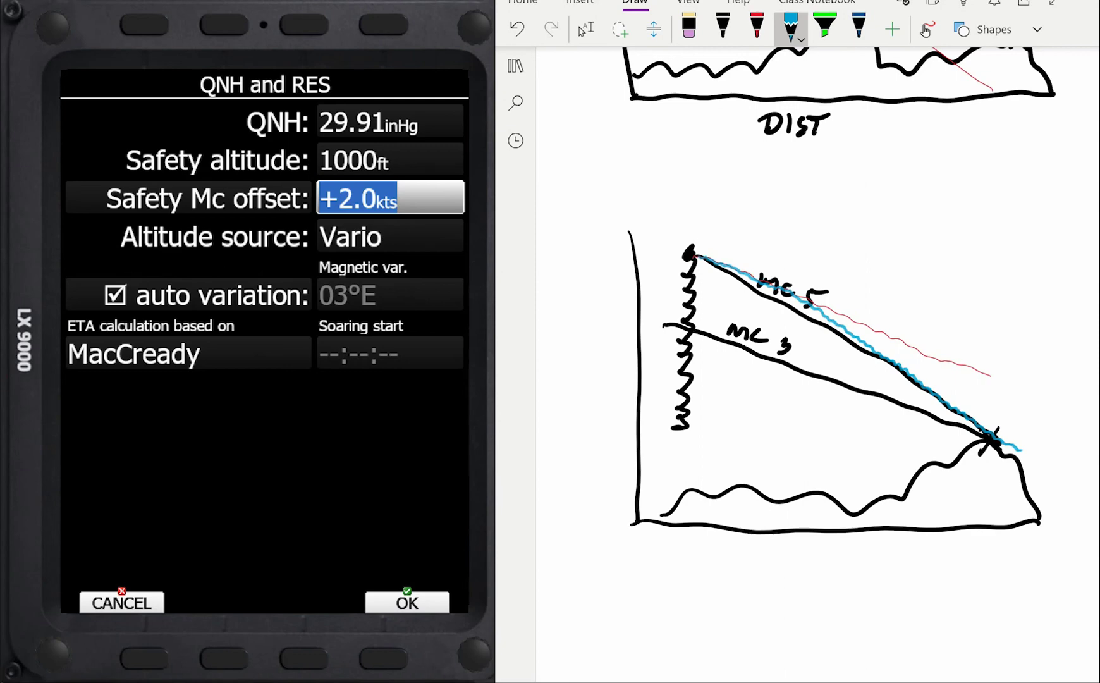
On the first graph, draw a blue line beside the steep red descent from the start of the MC=3 line into the terrain
{"action": "scroll", "coordinate": [821, 364], "scroll_direction": "up", "scroll_amount": 5}
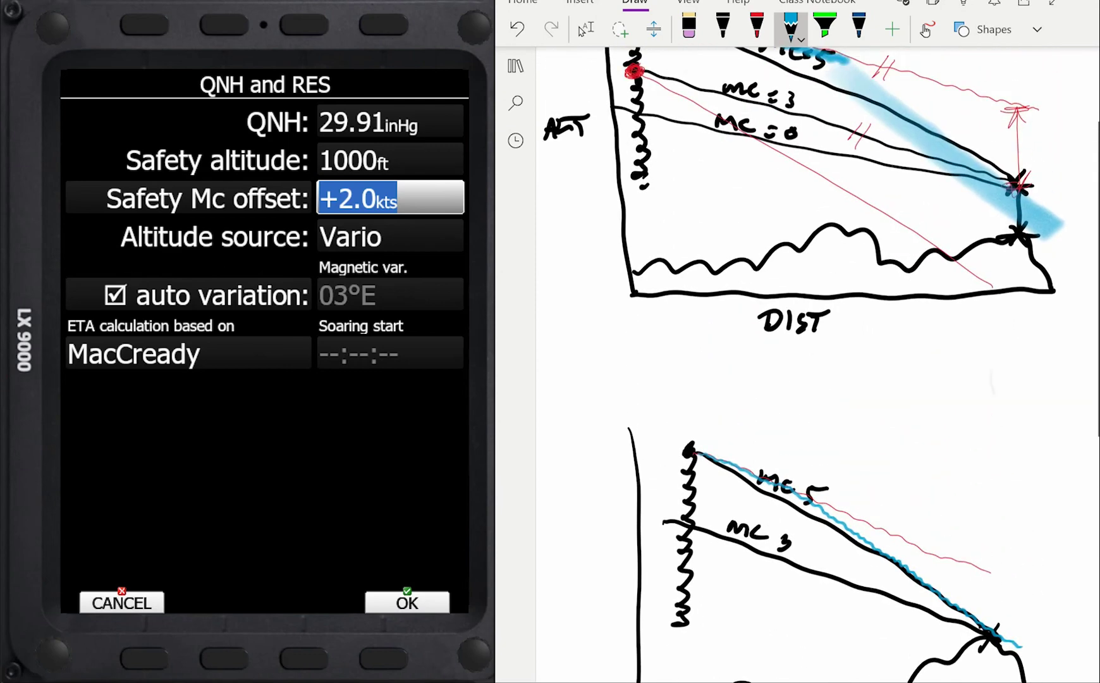
{"action": "scroll", "coordinate": [832, 234], "scroll_direction": "down", "scroll_amount": 1}
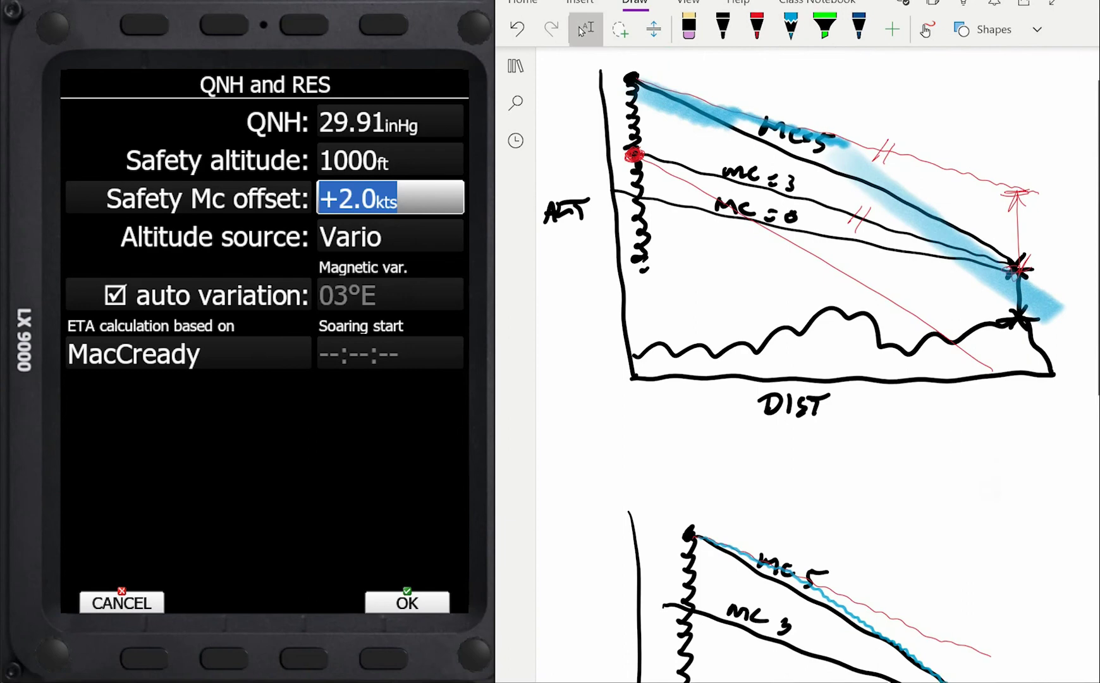
{"action": "left_click_drag", "start_coordinate": [644, 162], "coordinate": [963, 360]}
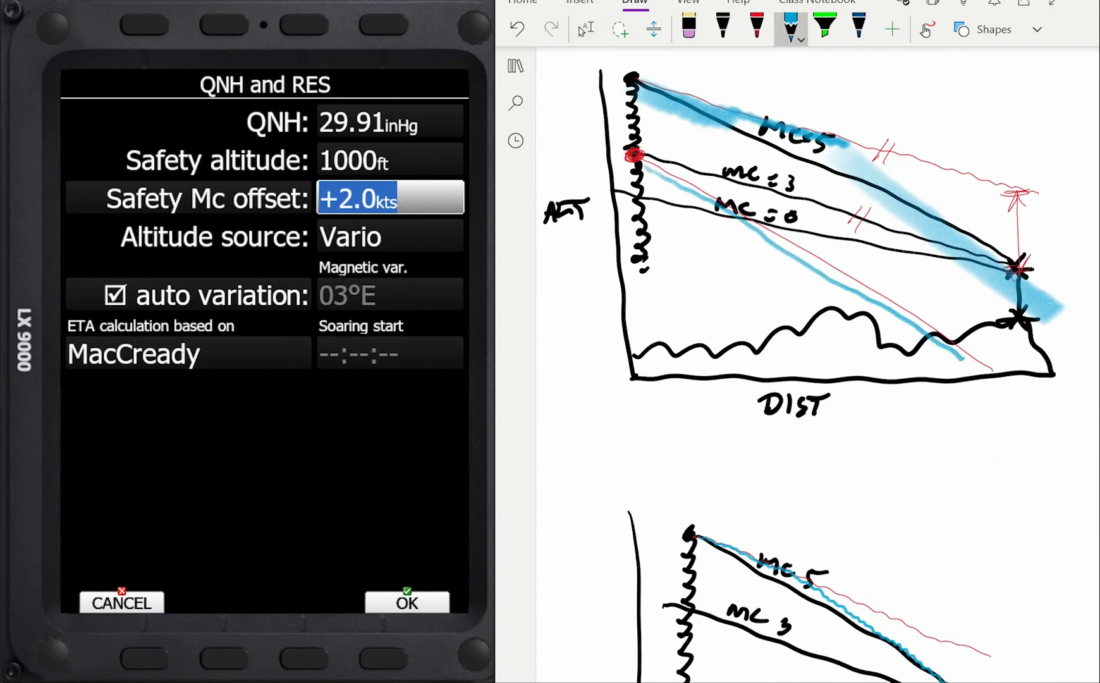